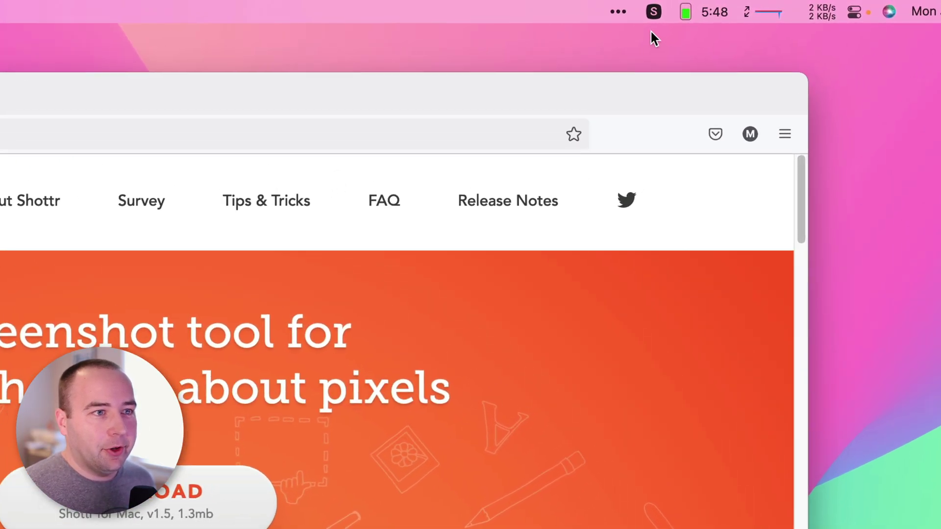
Capture the full screen, then an area around the shottr logo, closing its preview
left_click(734, 5)
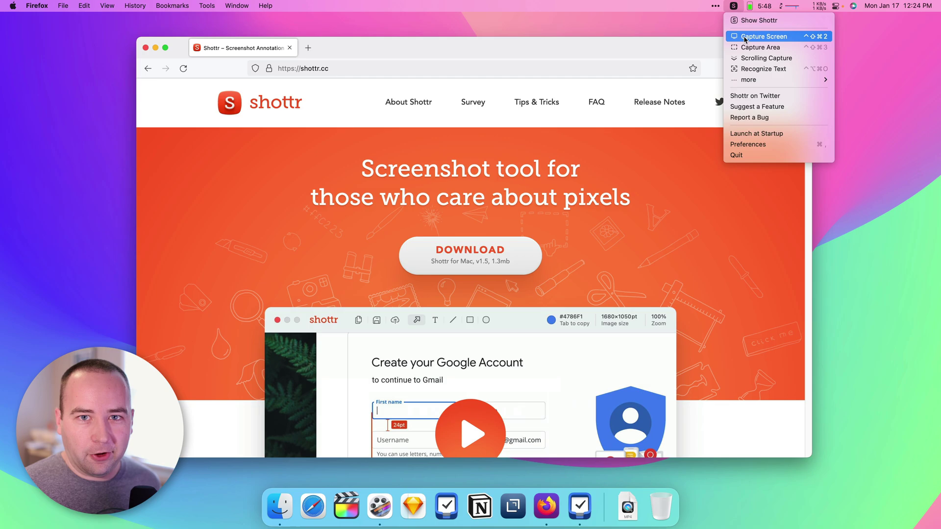
left_click(745, 39)
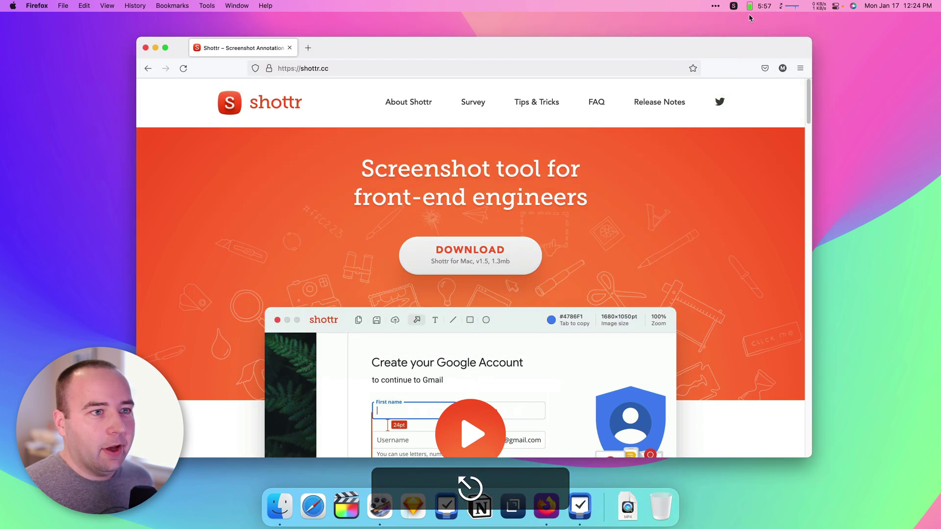
left_click(734, 6)
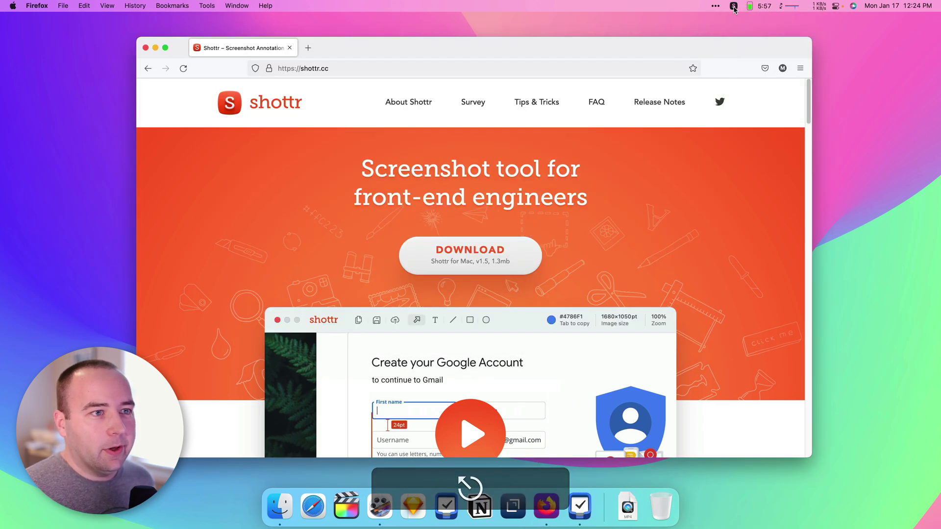
left_click(752, 47)
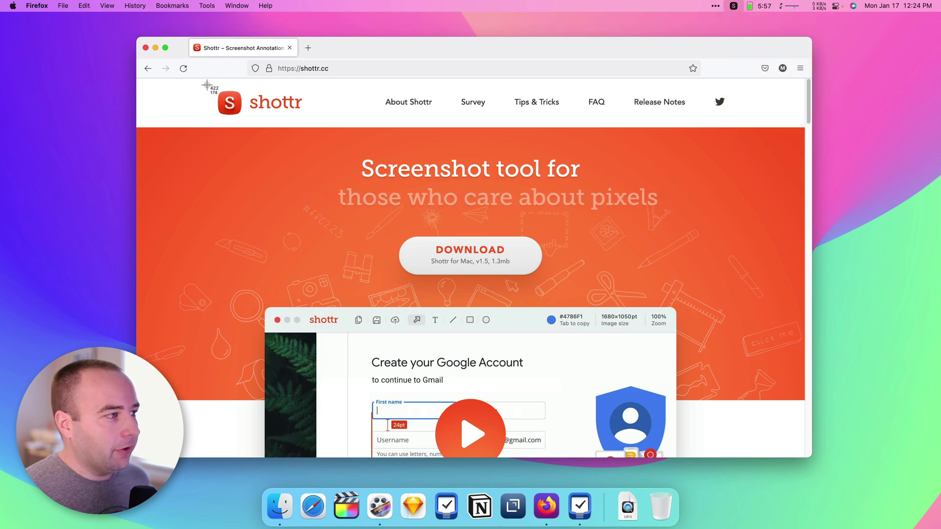
left_click_drag(206, 85, 582, 298)
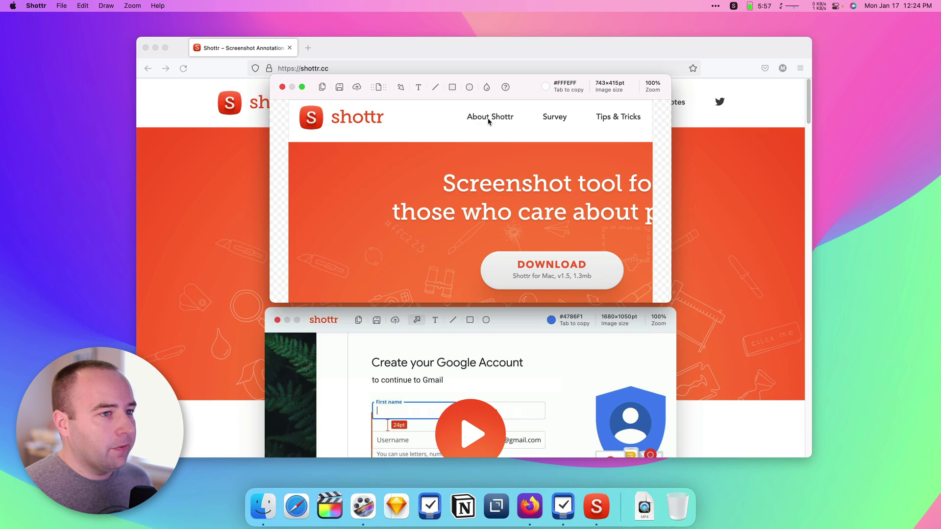
key("Escape")
Take a window capture of the whole Firefox browser window and close the preview
left_click(733, 5)
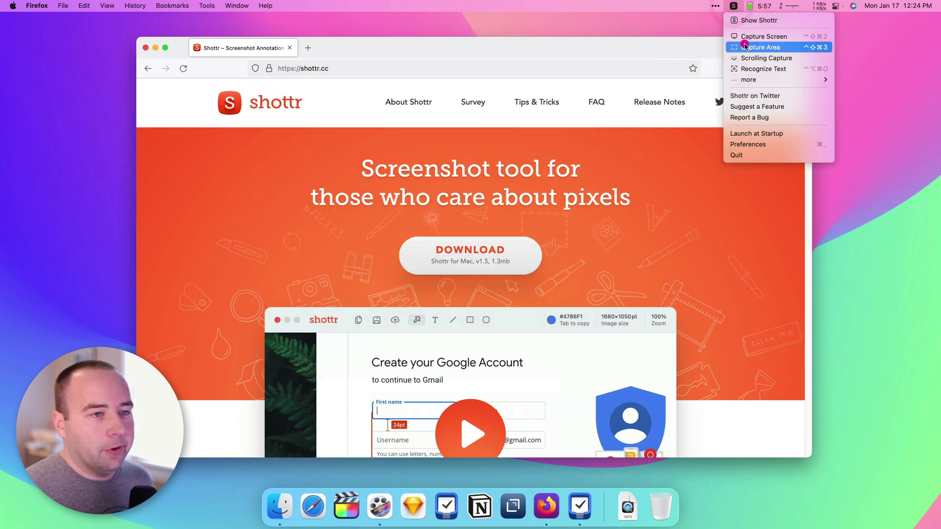
left_click(744, 47)
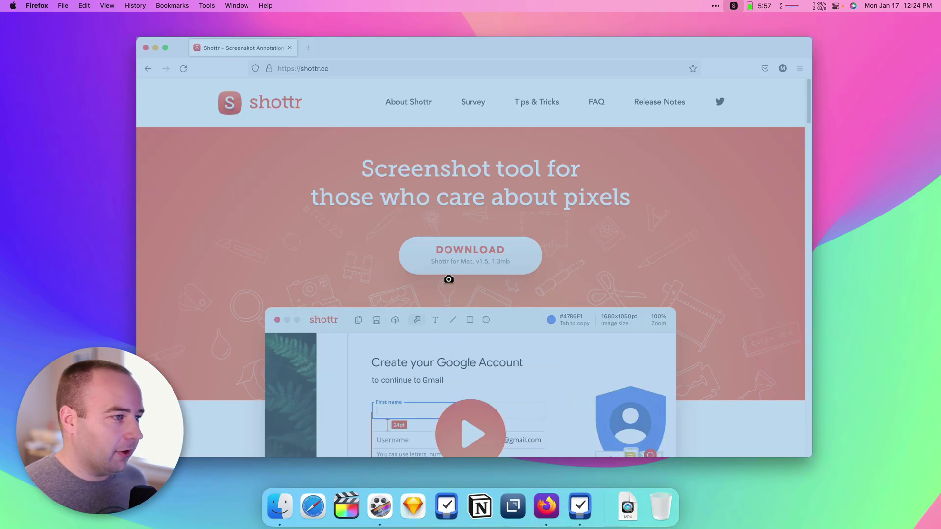
left_click(449, 279)
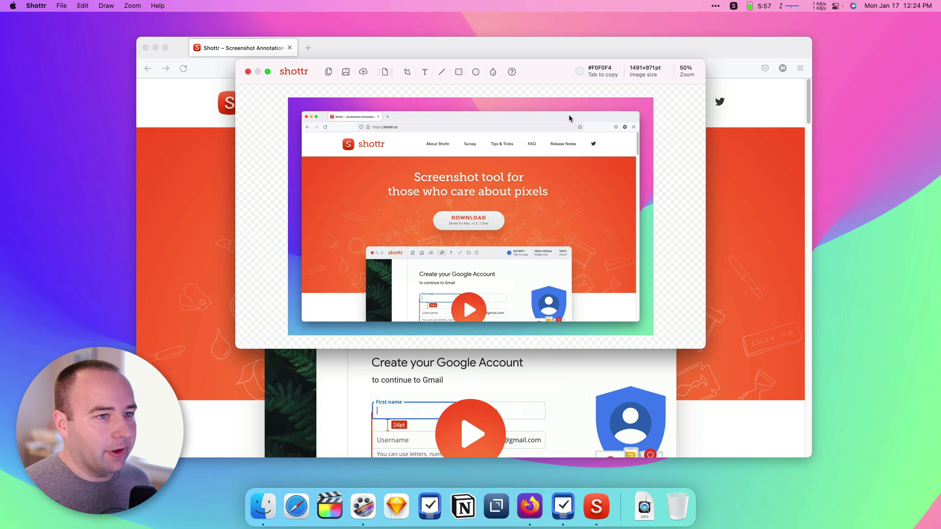
key("Escape")
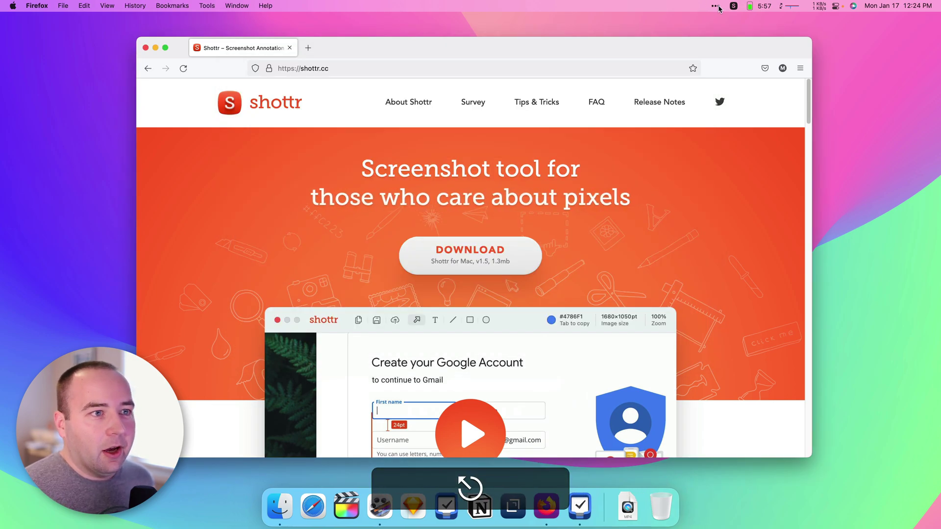
Take a scrolling capture of the shottr.cc page from top to bottom
left_click(732, 6)
left_click(754, 59)
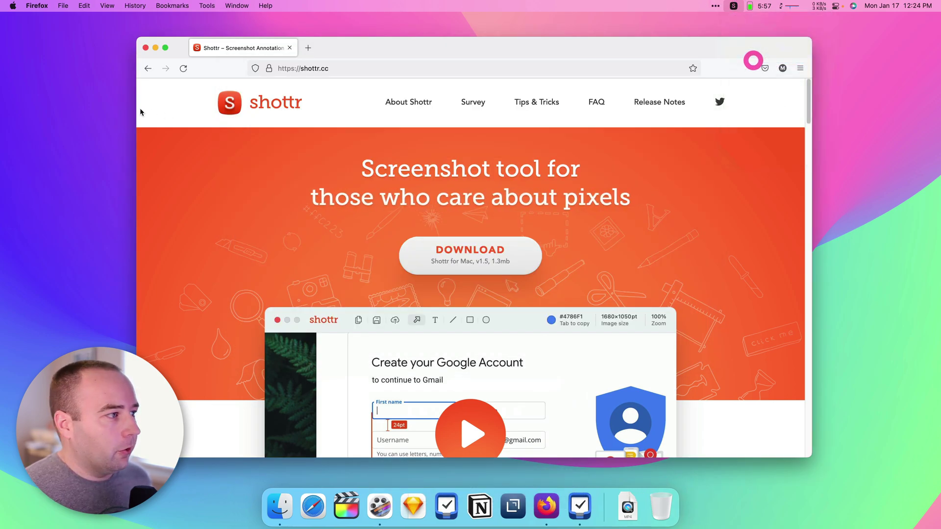
left_click_drag(136, 80, 802, 456)
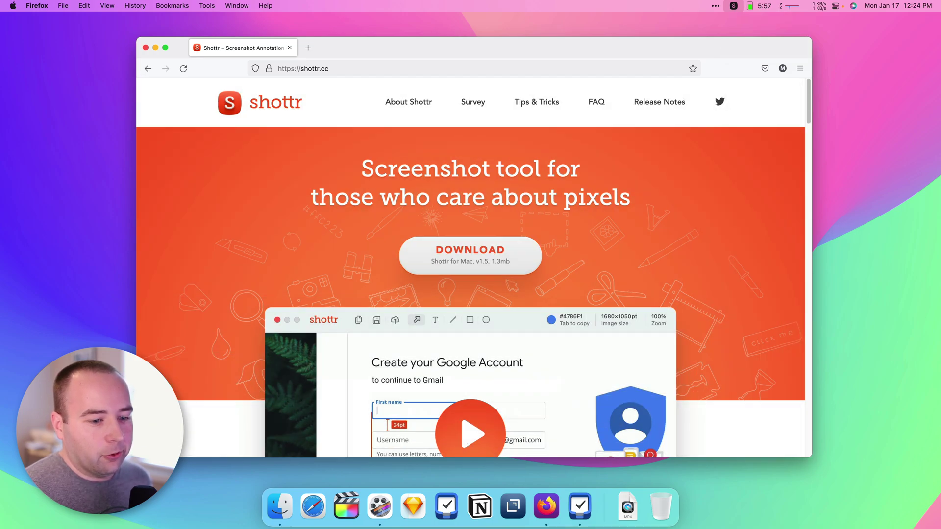
scroll(801, 451, "down", 15)
scroll(470, 267, "down", 15)
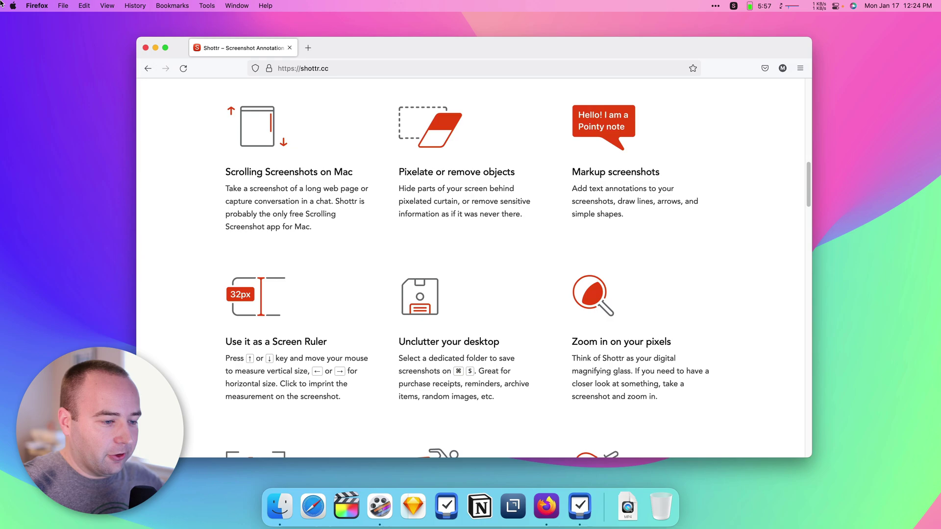
scroll(470, 267, "down", 15)
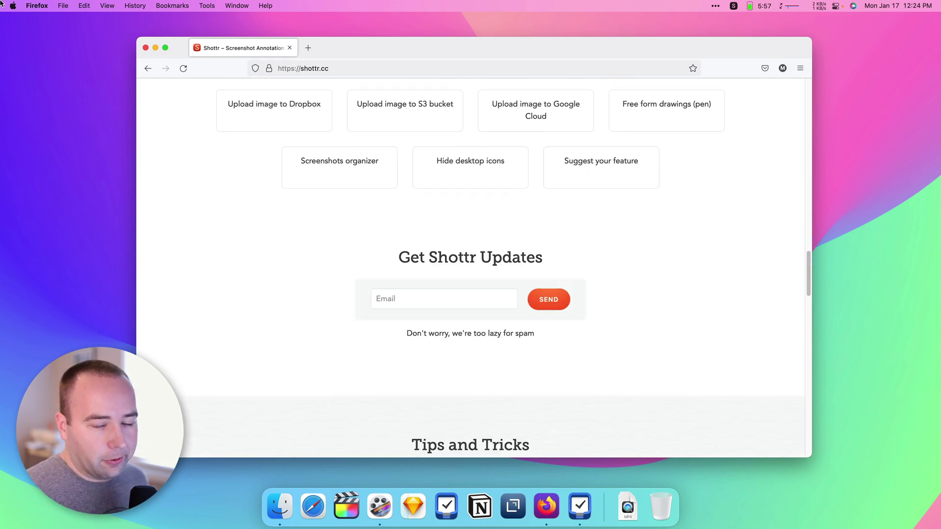
scroll(471, 267, "down", 15)
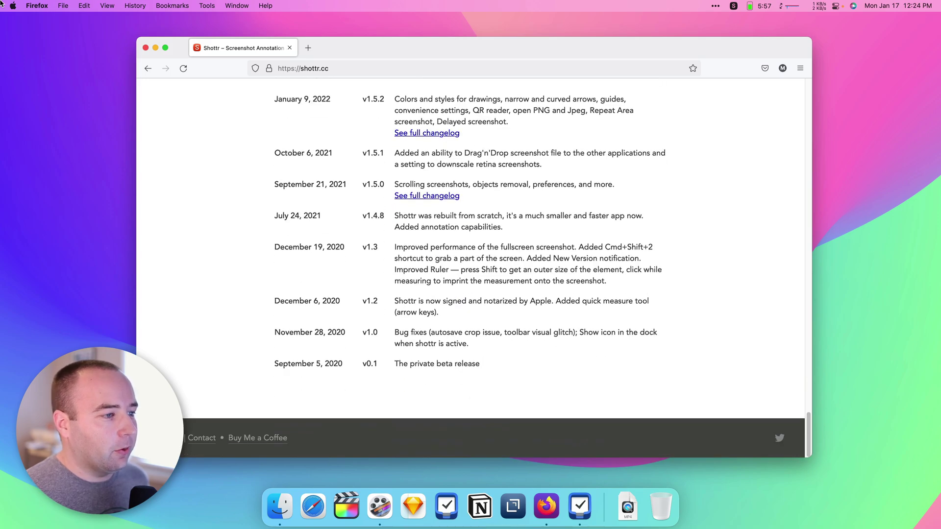
key("Return")
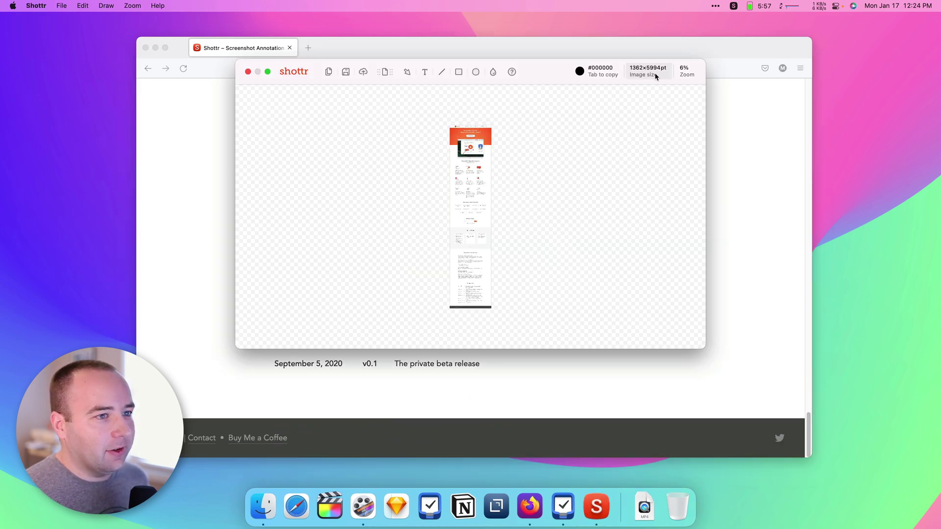
View the 1362×5994pt capture at 100%, close the editor, and return to the page top
left_click(686, 71)
left_click(680, 109)
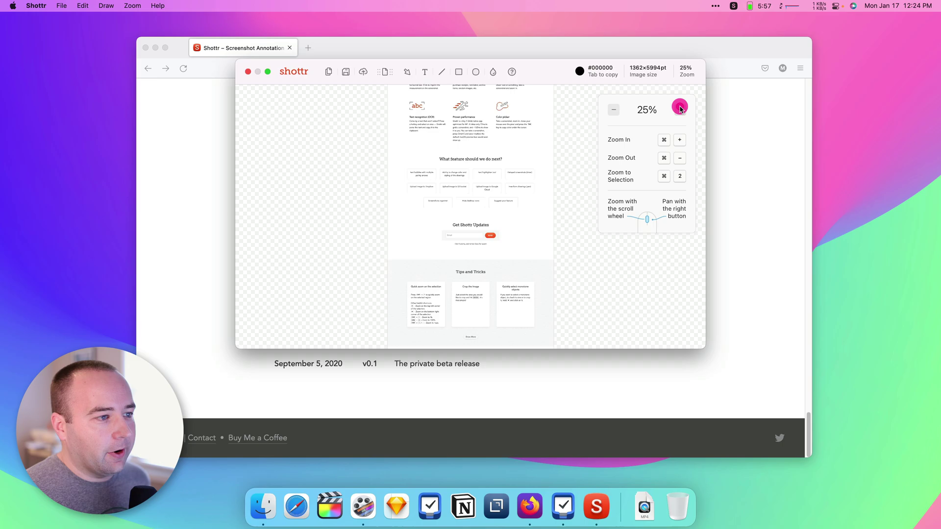
left_click(680, 109)
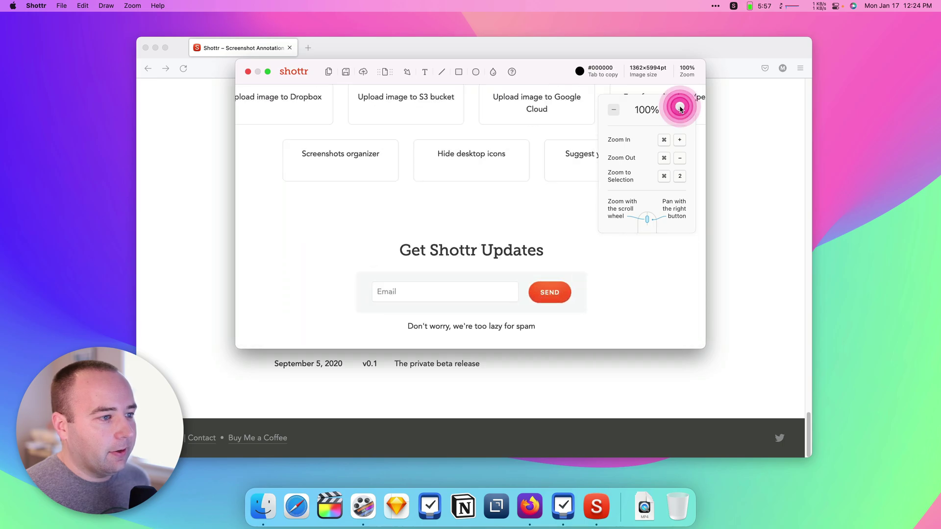
left_click(247, 72)
left_click(221, 115)
key("super+Up")
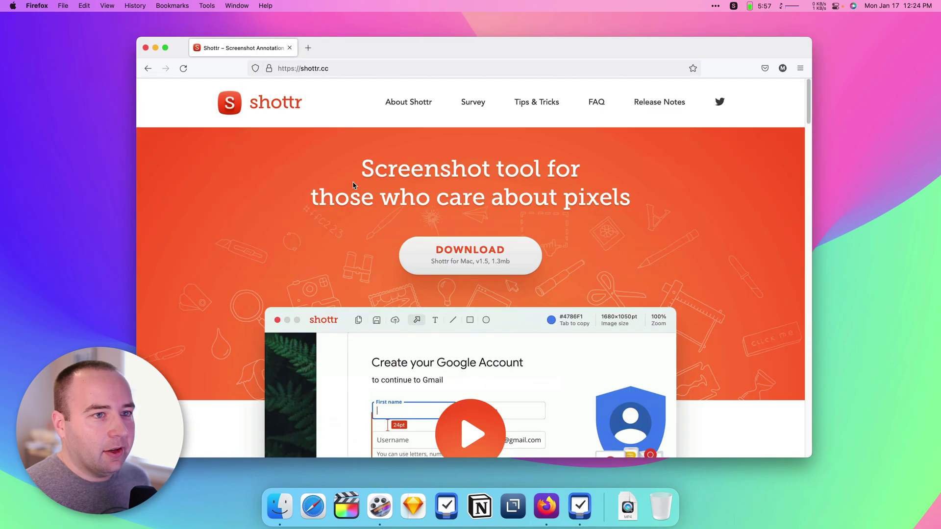
Recognize the #4786F1 colour code as text and confirm it tops the clipboard history
left_click(733, 6)
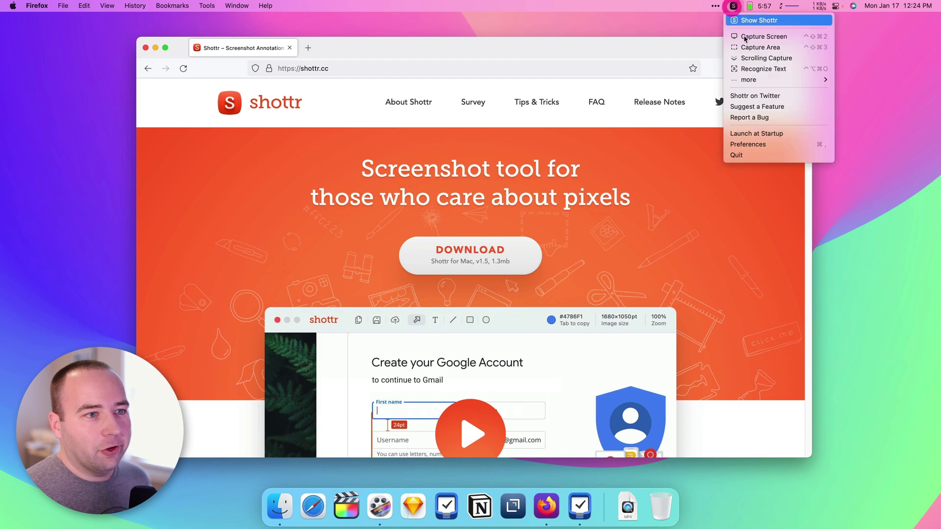
left_click(753, 69)
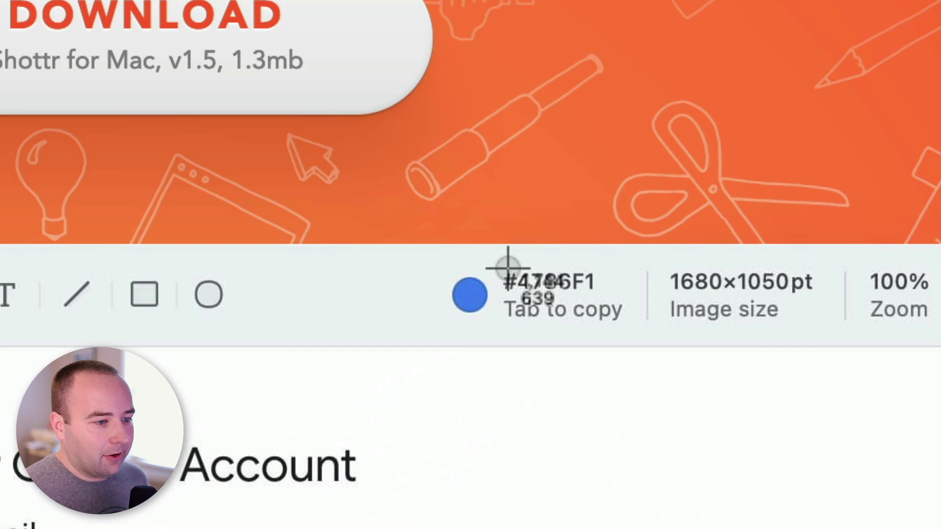
left_click_drag(493, 260, 608, 303)
left_click(599, 305)
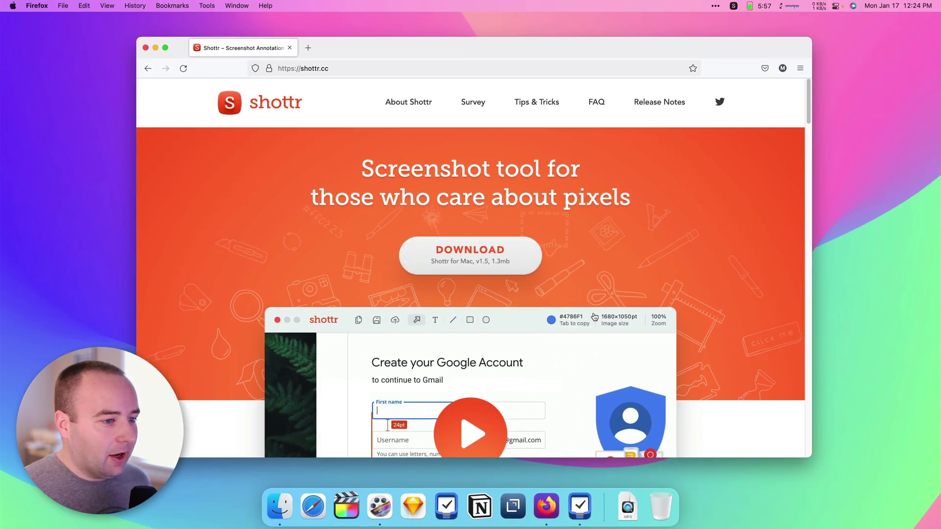
key("shift+super+v")
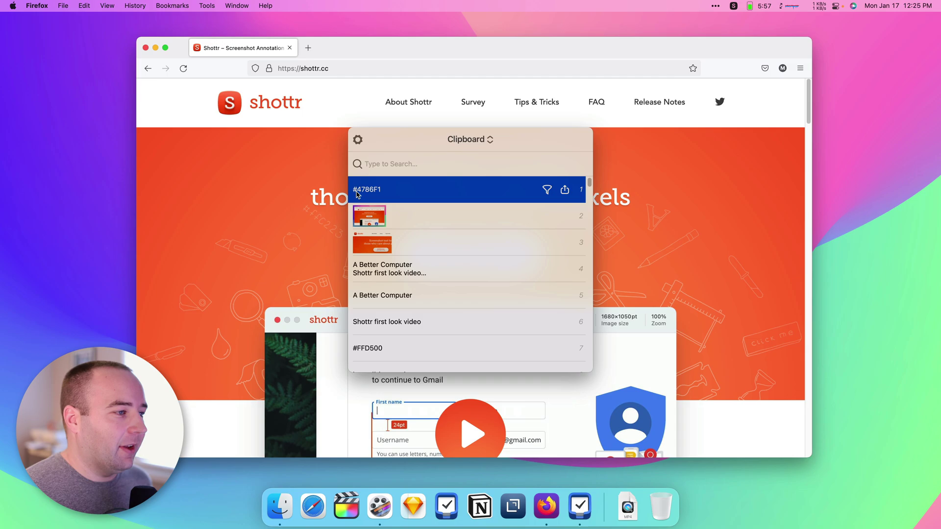
key("Escape")
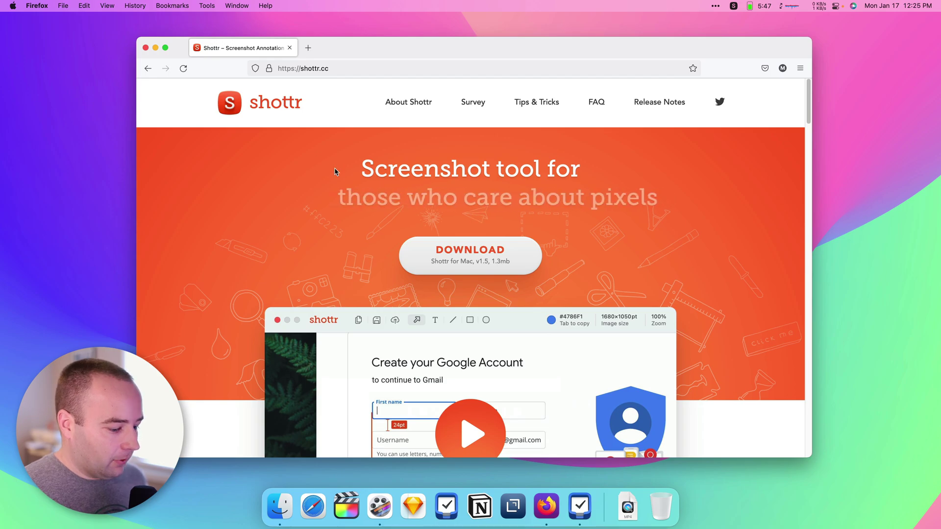
Hide the browser and bring up Things showing the Today list
key("super+h")
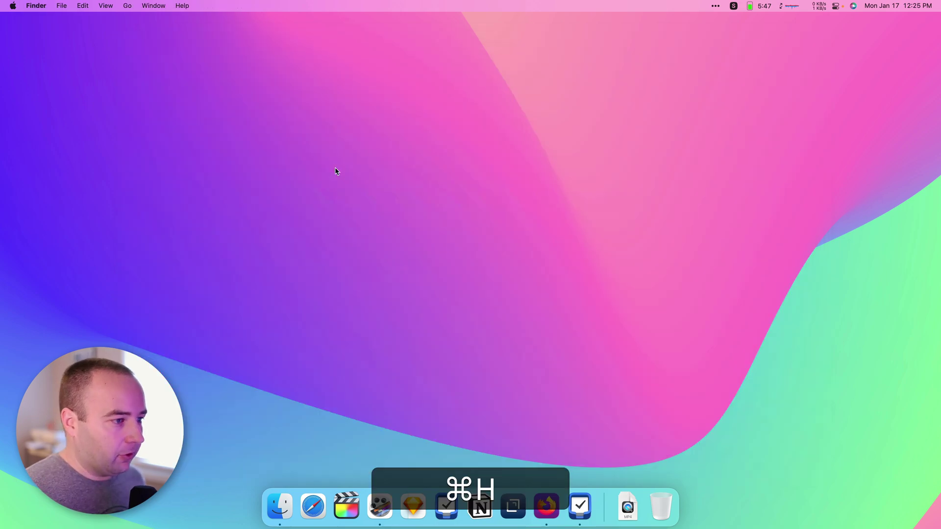
left_click(580, 506)
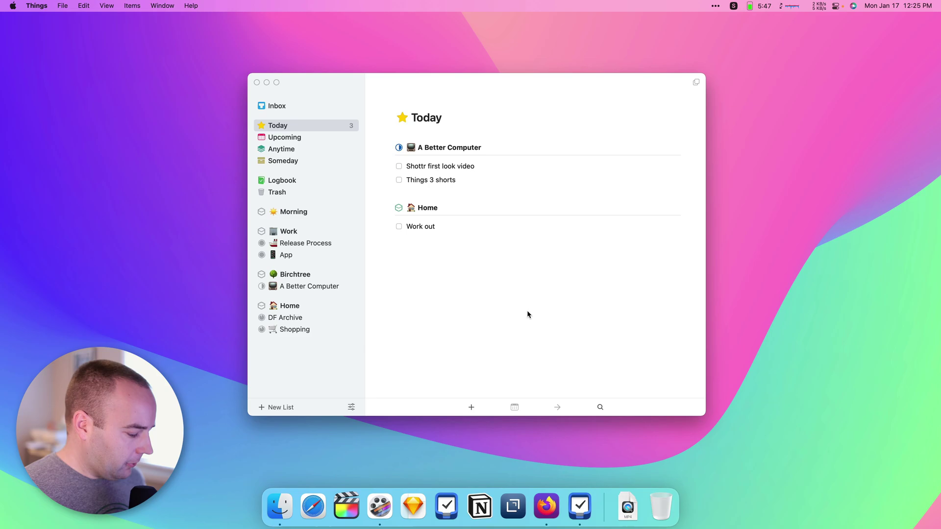
key("shift+super")
Capture the Things window (1047×812pt) and view it full-screen at 100% in Shottr
left_click(734, 6)
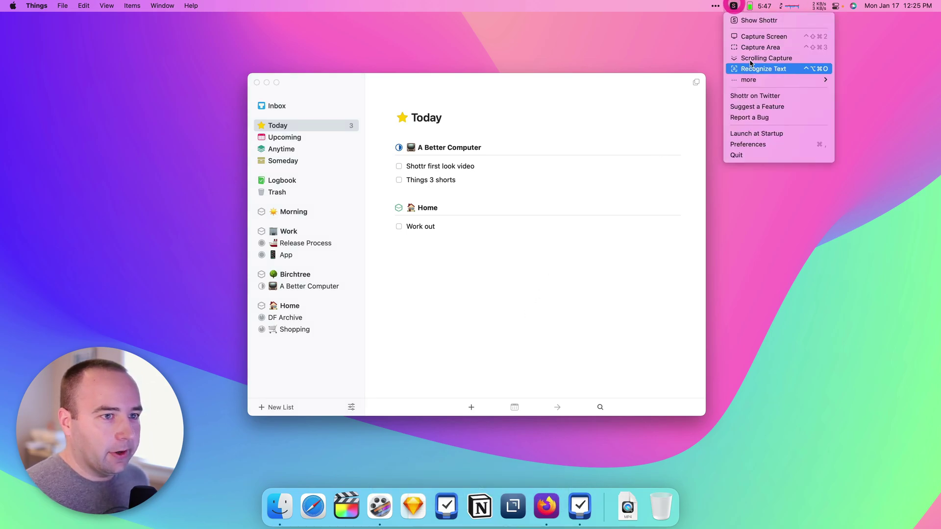
left_click(749, 48)
left_click(554, 205)
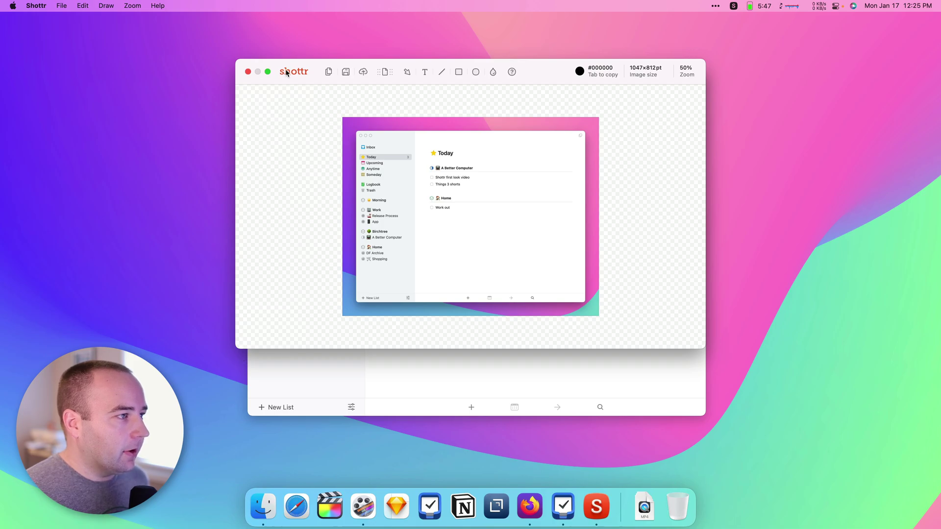
double_click(291, 60)
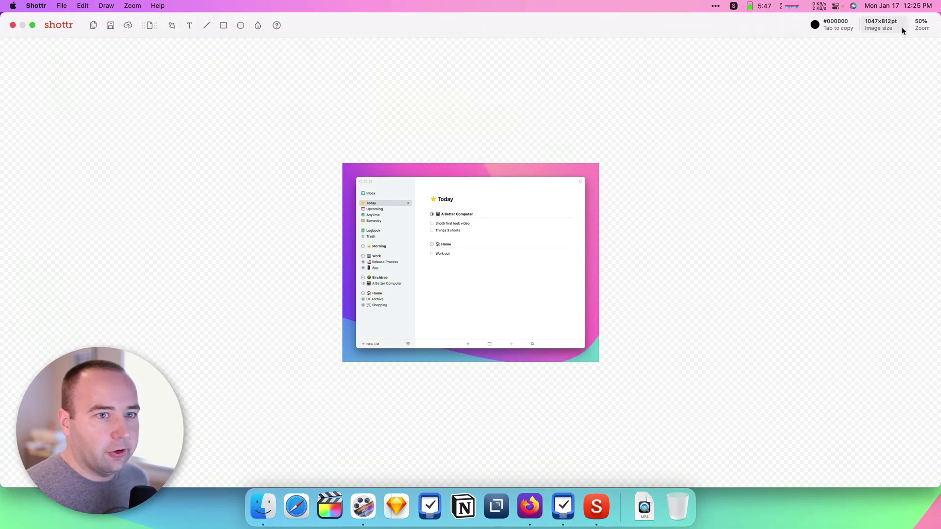
left_click(920, 25)
left_click(915, 62)
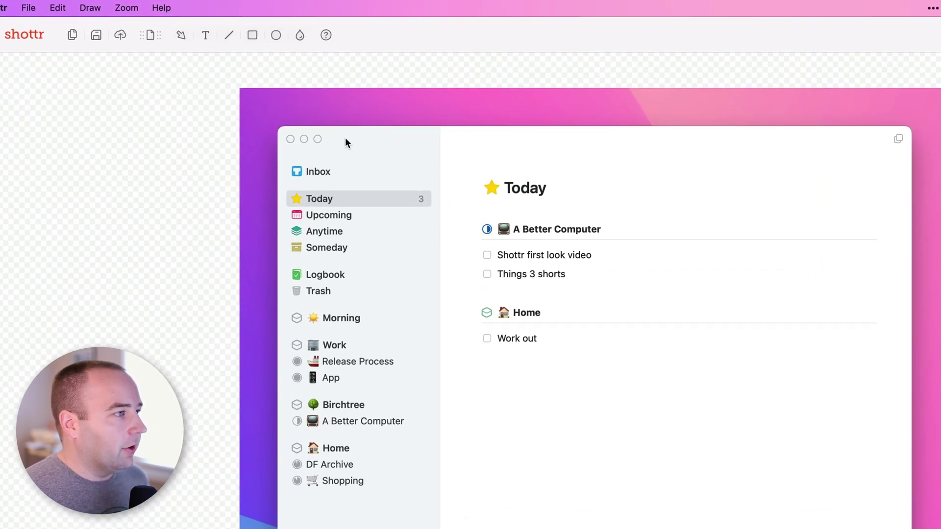
left_click_drag(460, 162, 899, 365)
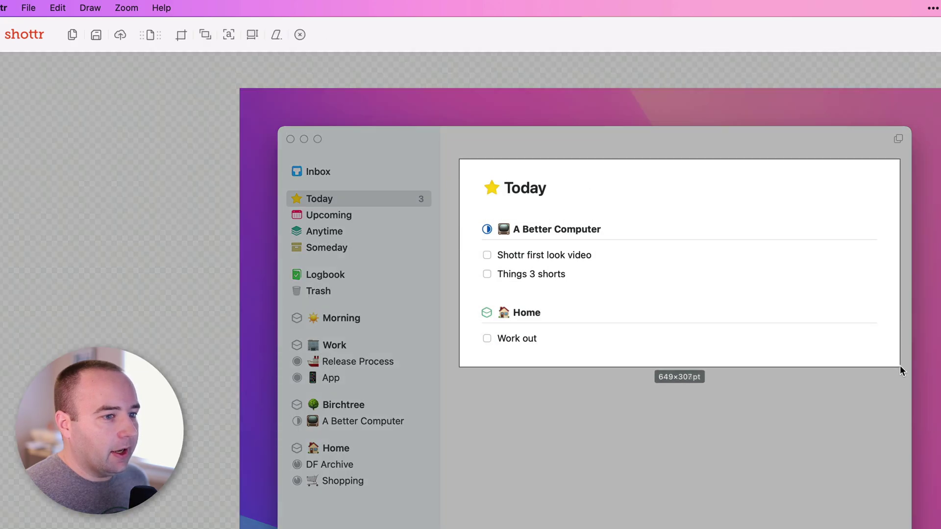
left_click(180, 34)
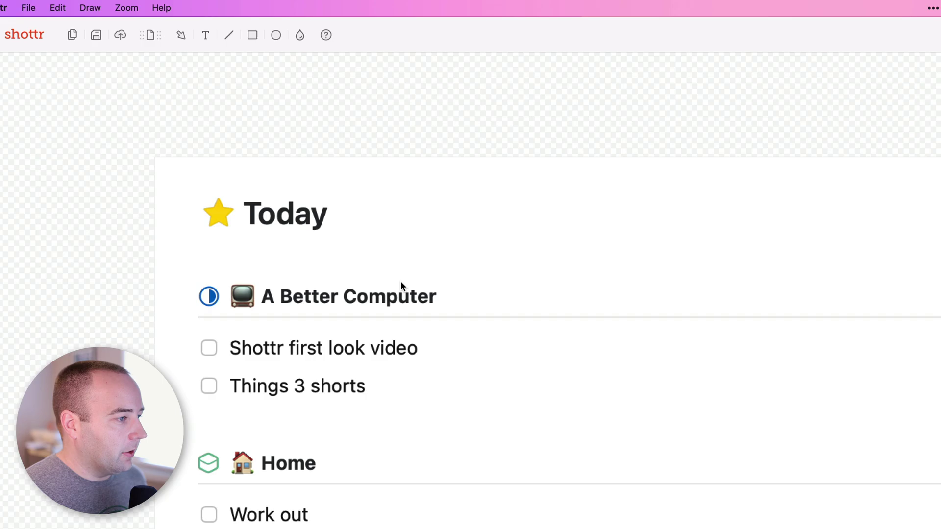
key("super+z")
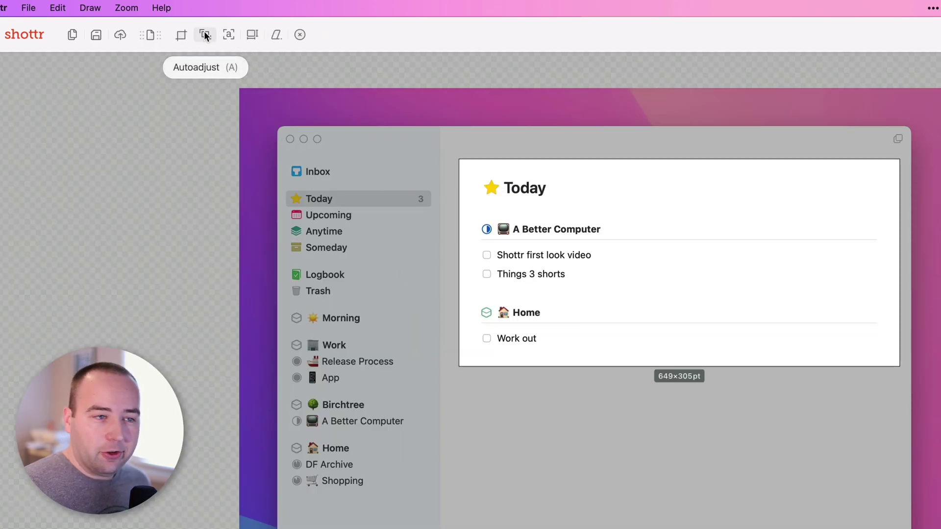
left_click(204, 33)
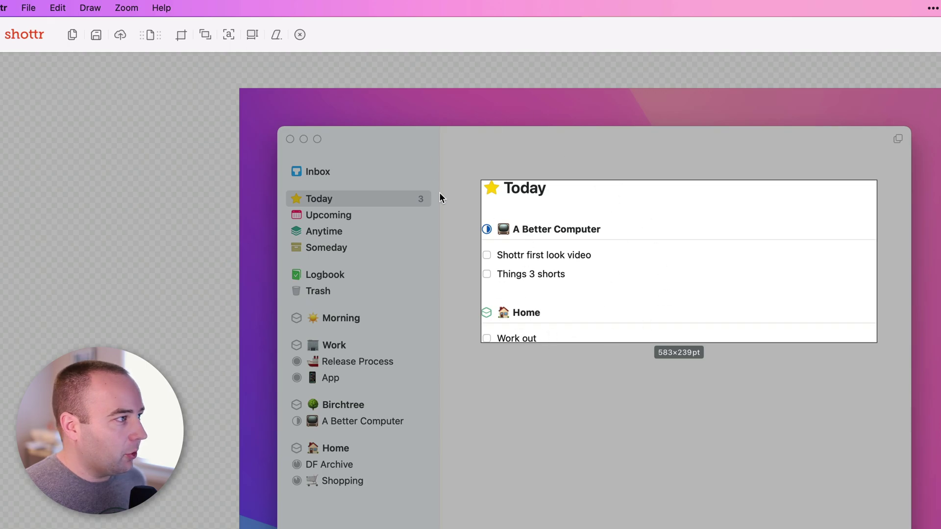
left_click(300, 36)
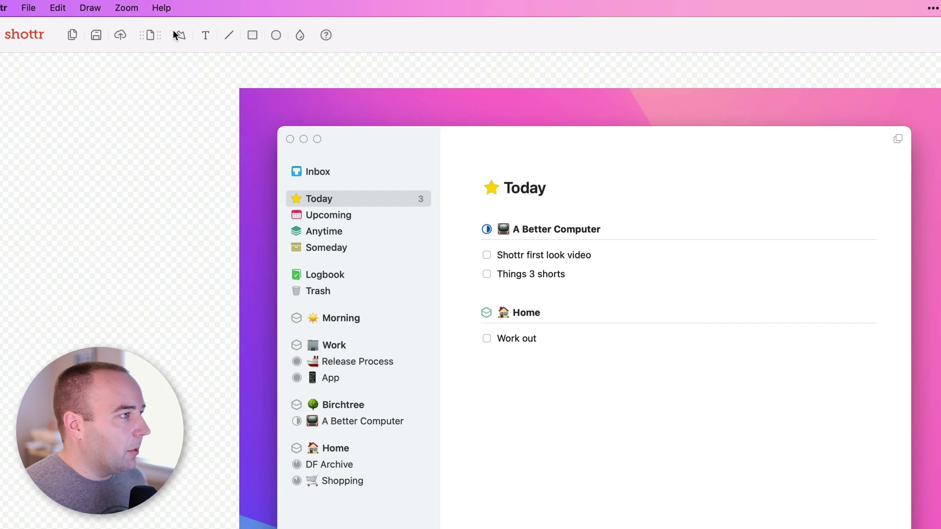
left_click(182, 35)
left_click_drag(629, 153, 556, 175)
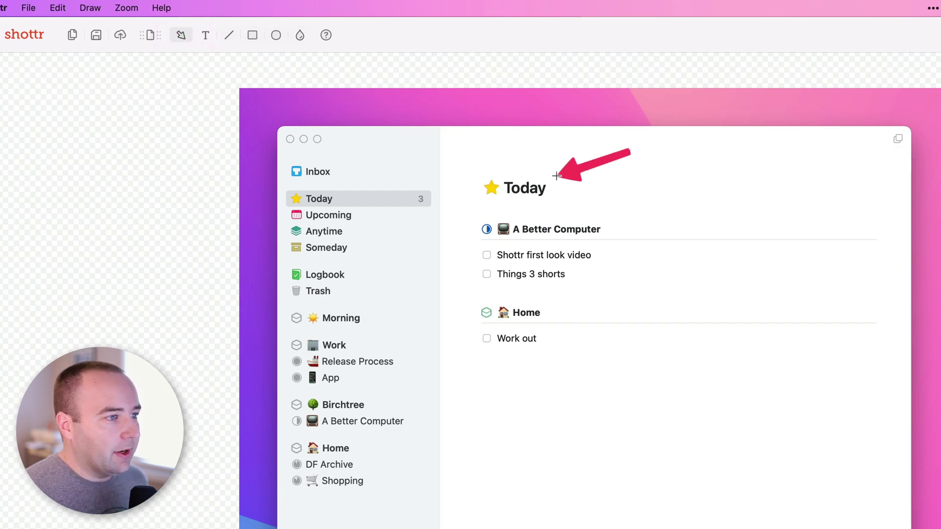
left_click(201, 34)
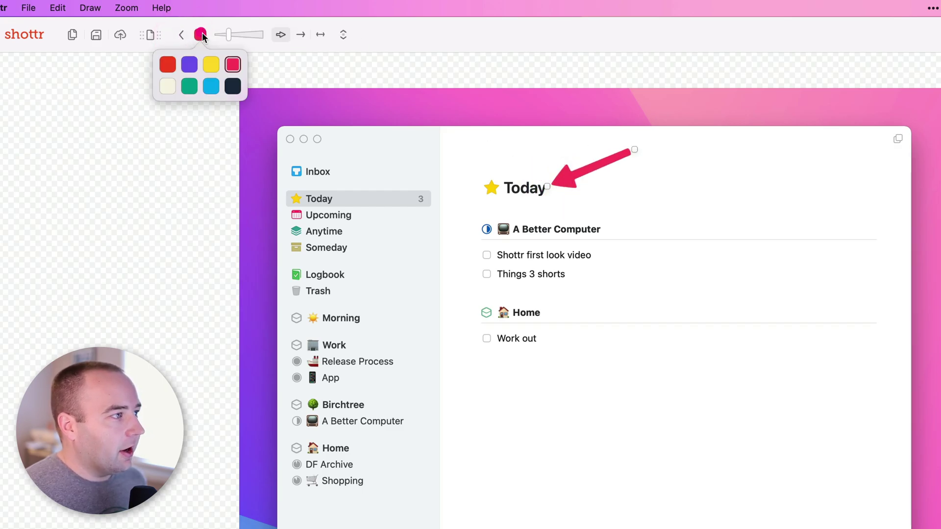
mouse_move(234, 35)
left_mouse_down()
mouse_move(258, 34)
mouse_move(212, 35)
mouse_move(232, 34)
left_mouse_up()
left_click(301, 34)
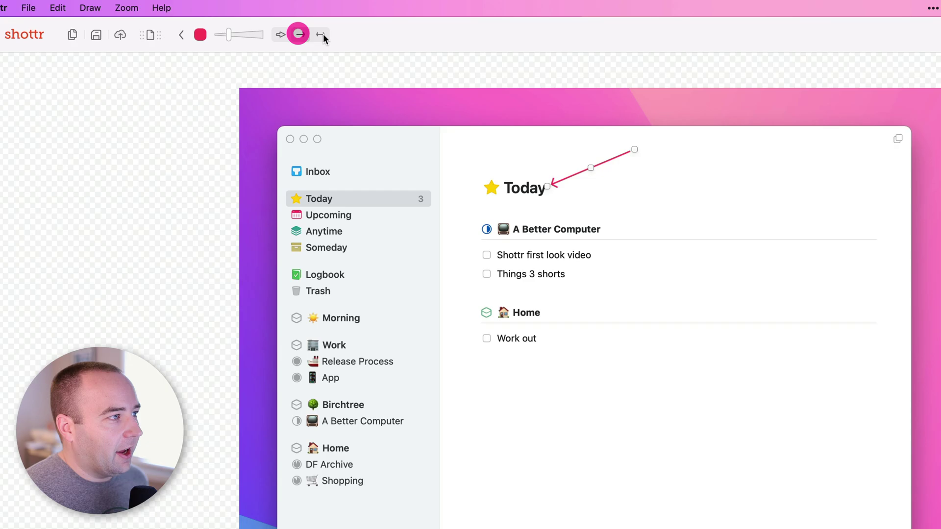
left_click(321, 34)
left_click(252, 34)
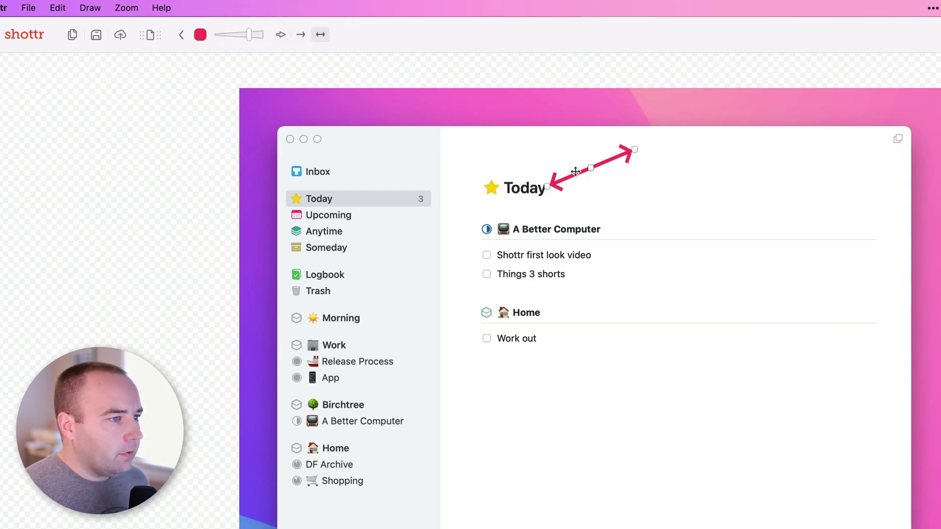
key("BackSpace")
left_click(206, 35)
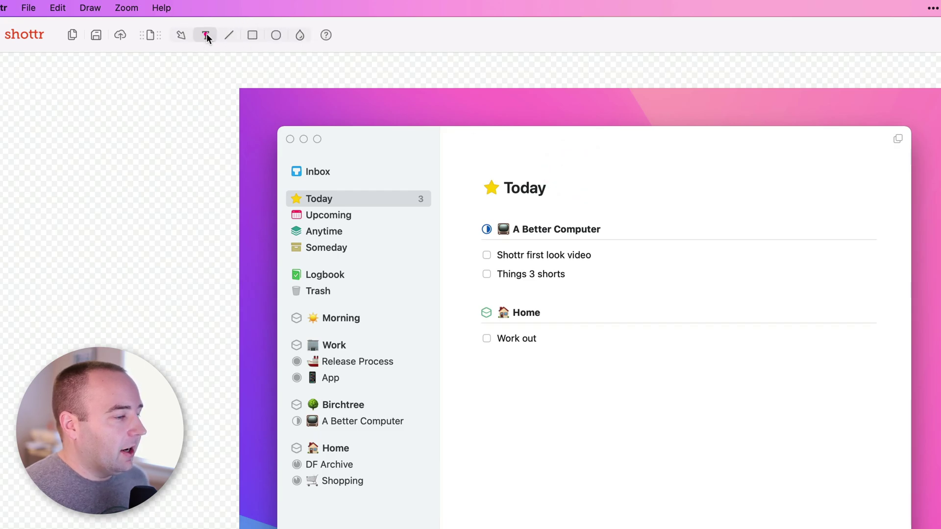
left_click(595, 388)
type("hello")
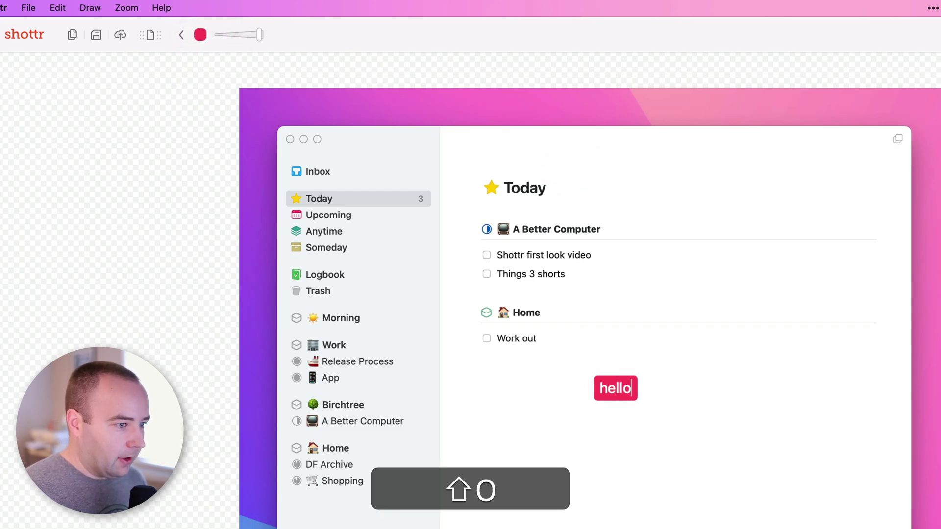
type("!")
left_click(670, 357)
left_click_drag(620, 386, 524, 388)
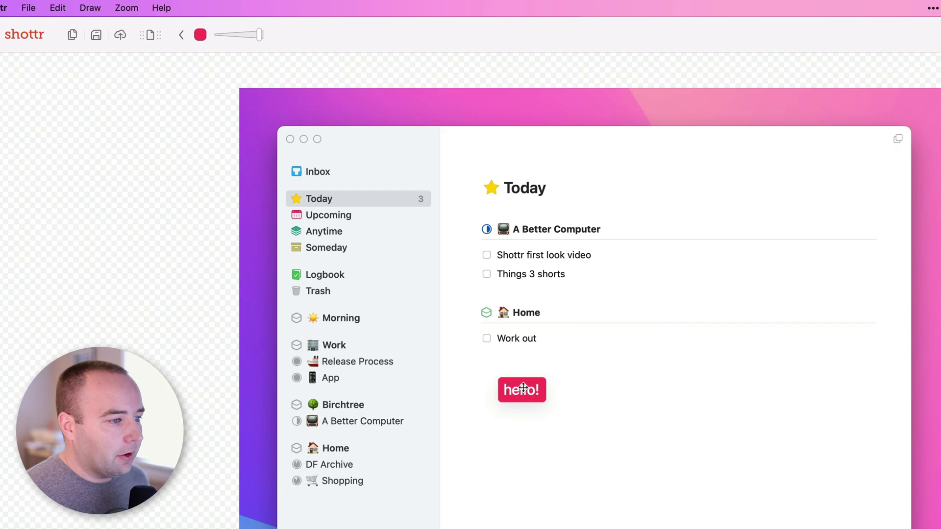
left_click(522, 354)
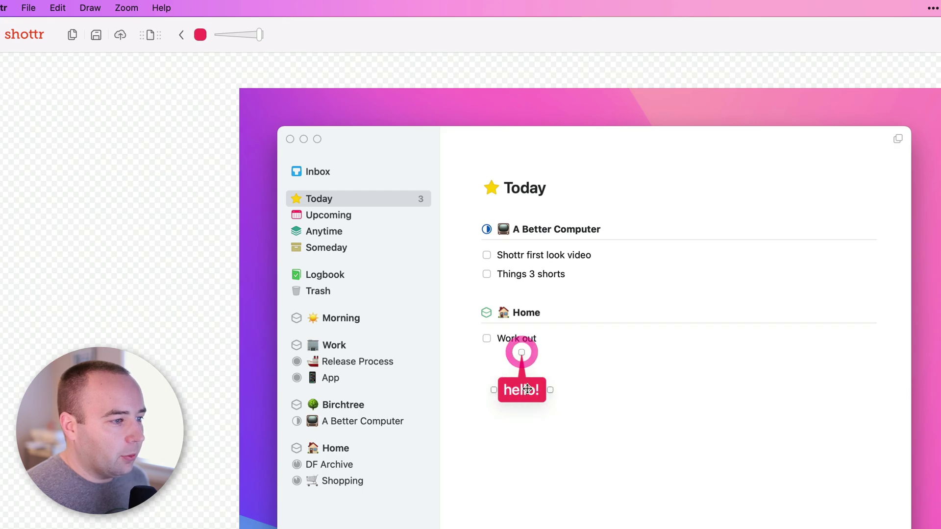
left_click_drag(528, 389, 590, 391)
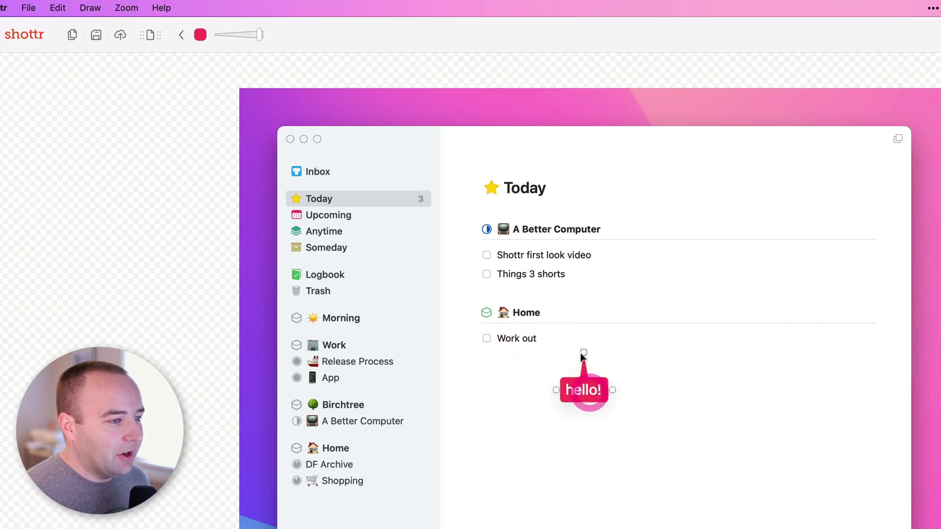
left_click_drag(583, 352, 523, 352)
left_click(522, 349)
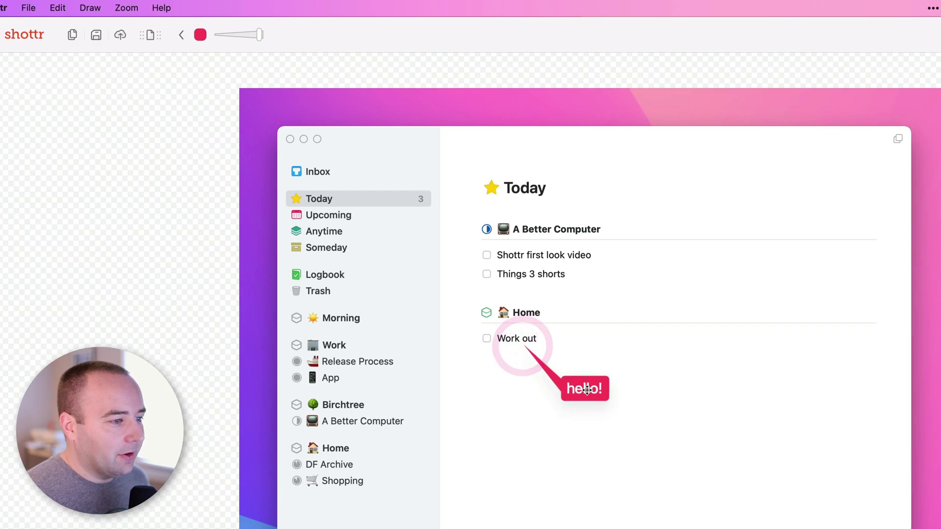
left_click_drag(583, 392, 636, 314)
left_click_drag(578, 273, 560, 282)
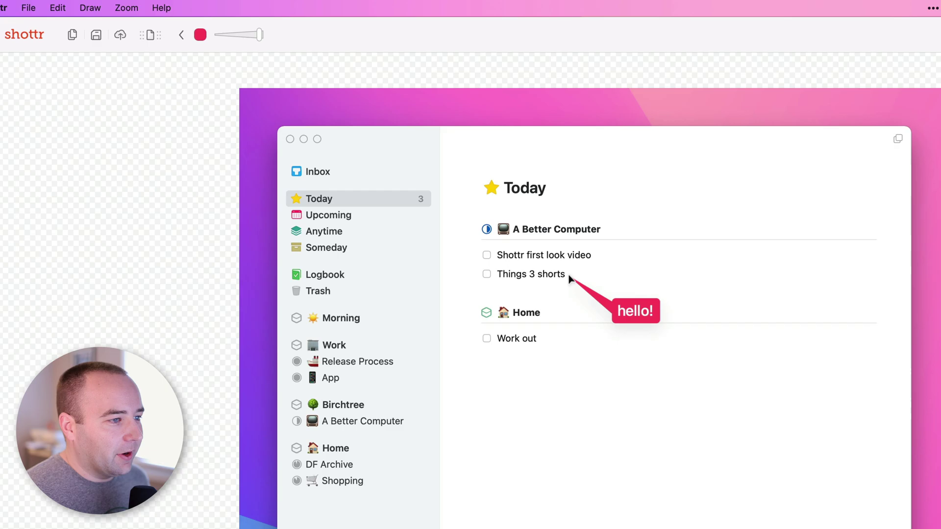
left_click(632, 371)
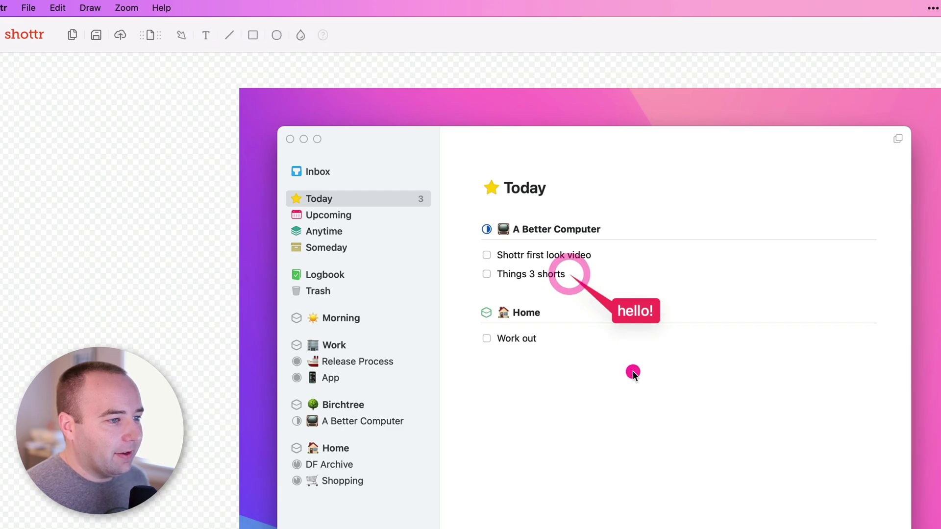
left_click(629, 305)
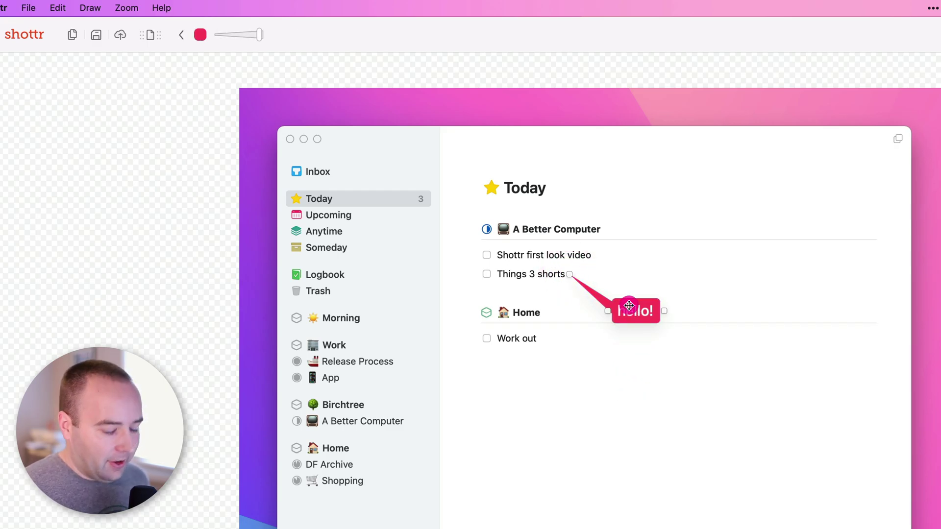
key("BackSpace")
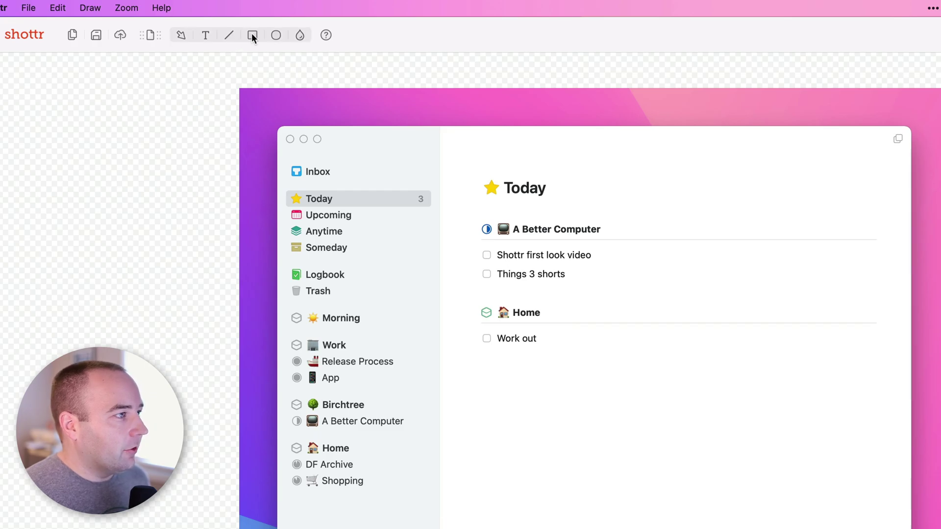
Draw a rectangle around A Better Computer, then delete the red rectangle
left_click(252, 34)
left_click_drag(455, 208, 637, 292)
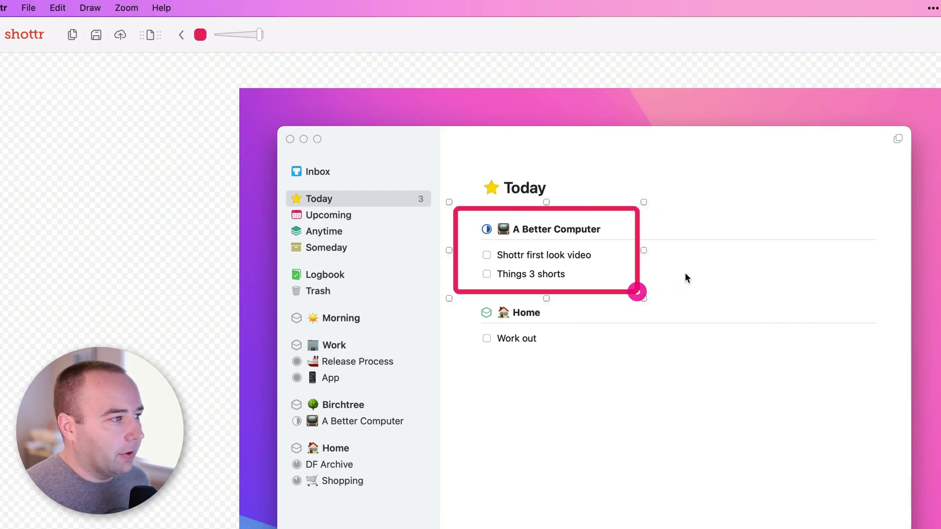
left_click(182, 36)
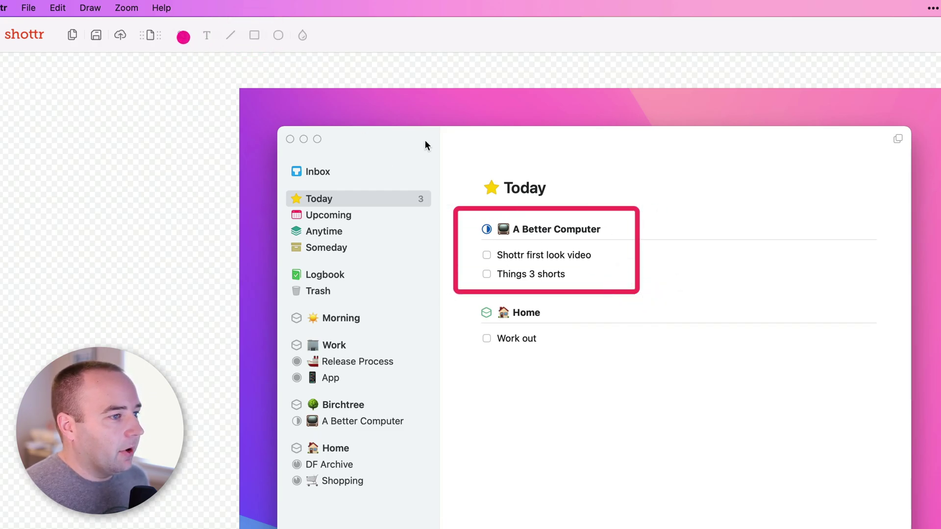
left_click(547, 207)
key("BackSpace")
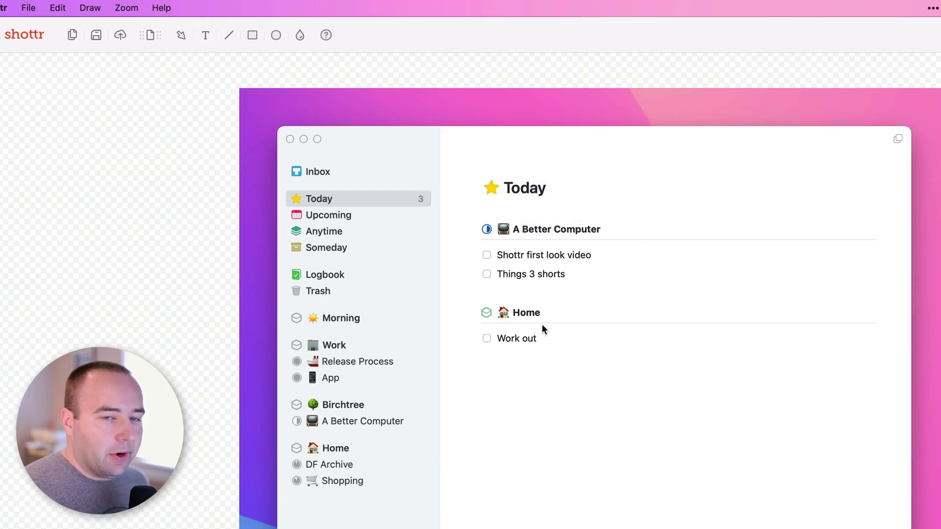
Erase the Home section of the task list
left_click(300, 35)
left_click_drag(465, 292, 922, 383)
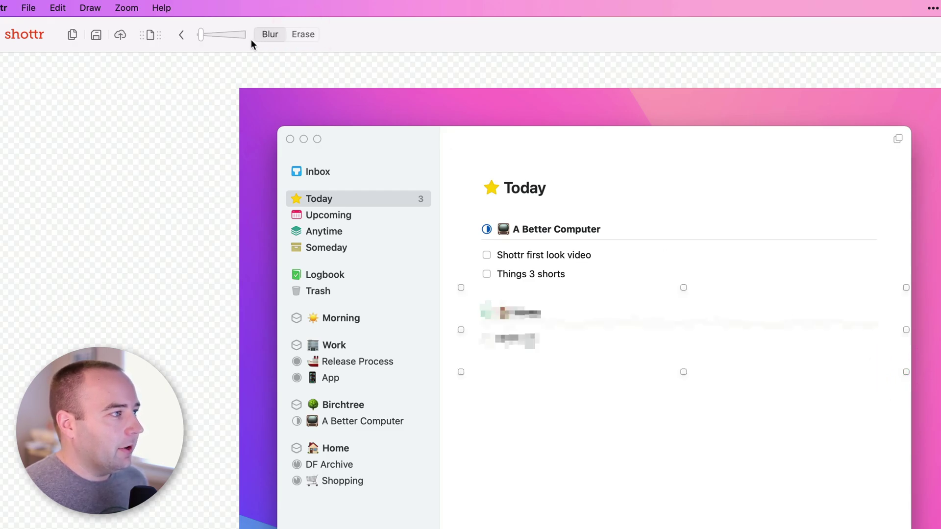
left_click_drag(240, 33, 207, 29)
left_click(302, 35)
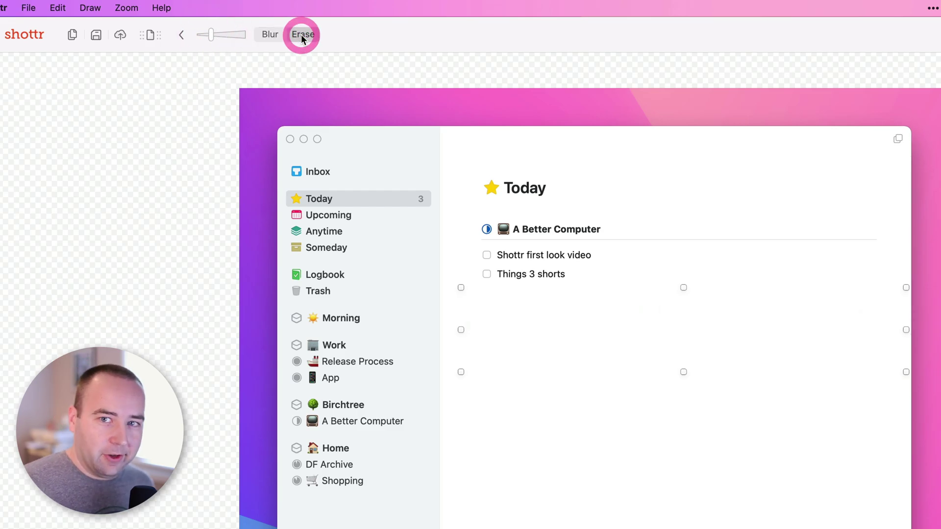
left_click(407, 229)
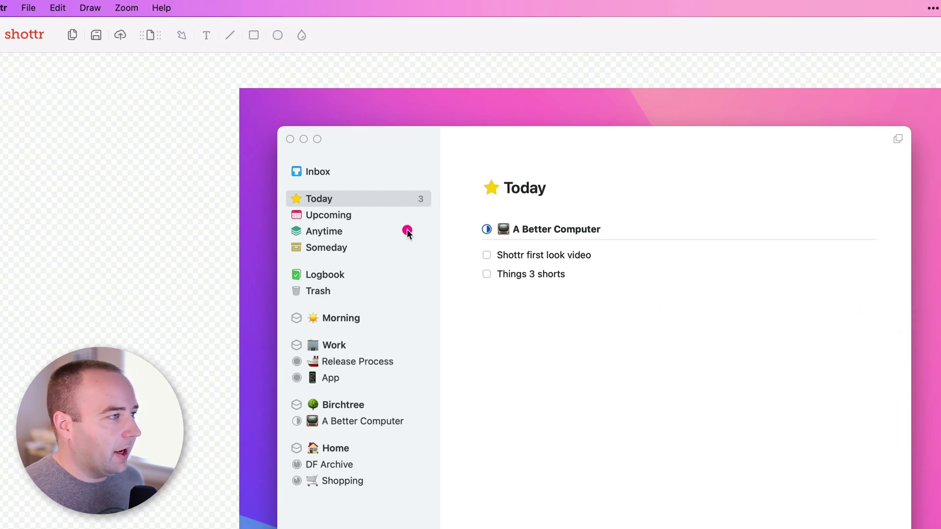
Erase the Work, Birchtree and Home groups in the sidebar
left_click(300, 35)
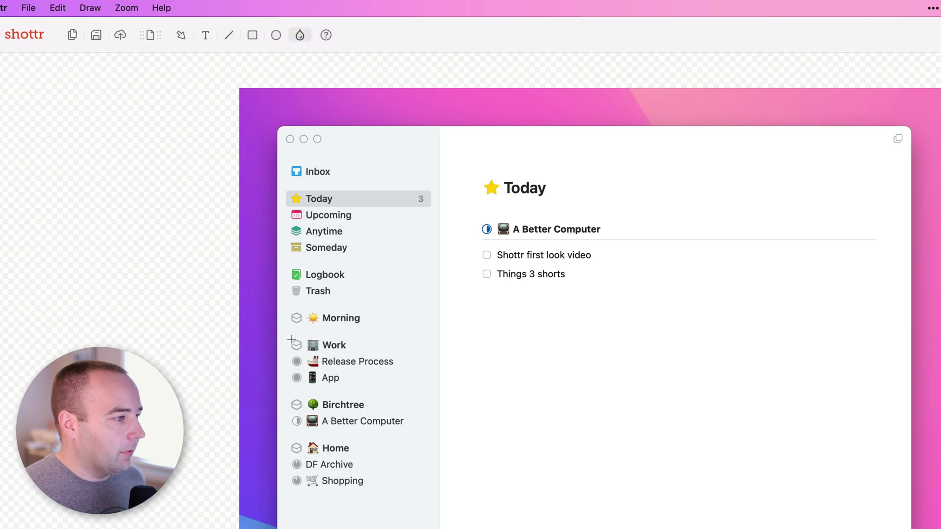
left_click_drag(290, 336, 432, 506)
left_click(302, 34)
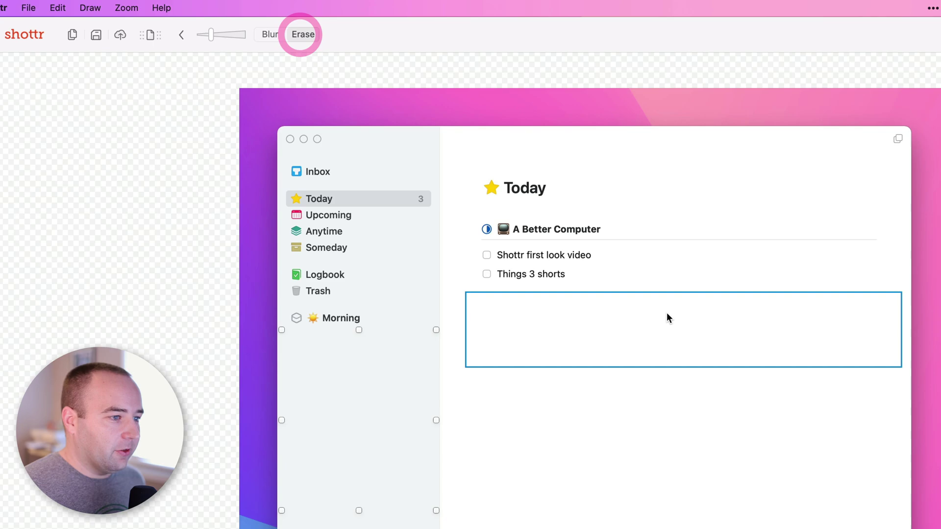
left_click(642, 422)
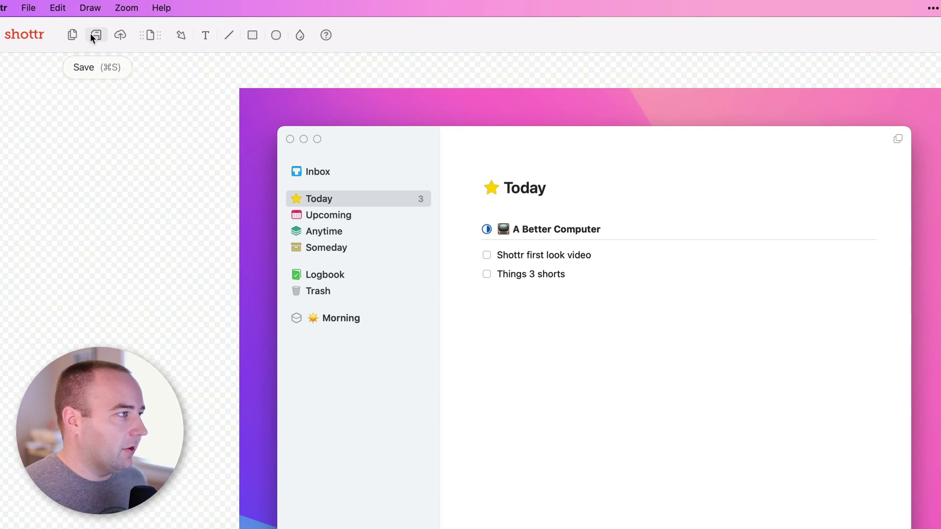
left_click(119, 32)
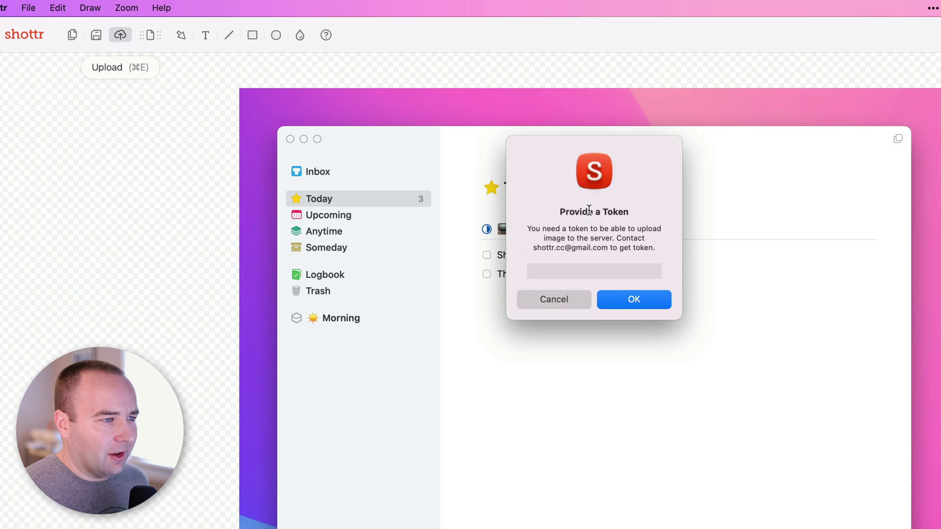
left_click(564, 298)
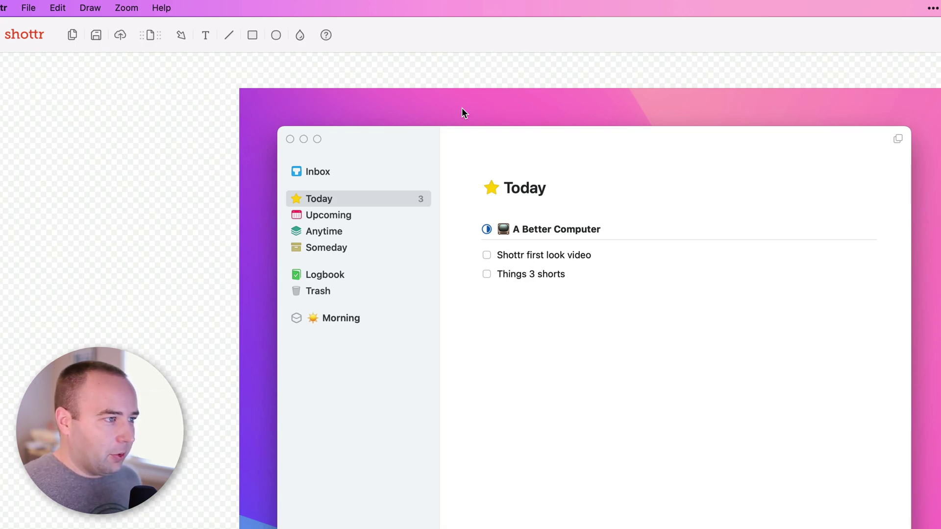
Switch to Things, check the clipboard history, and open Shottr's Preferences
key("super+Tab")
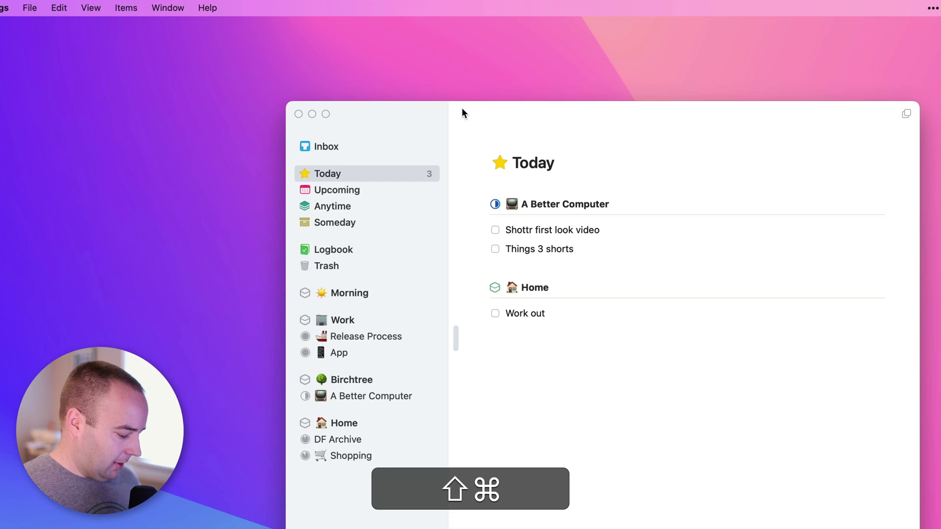
key("shift+super+v")
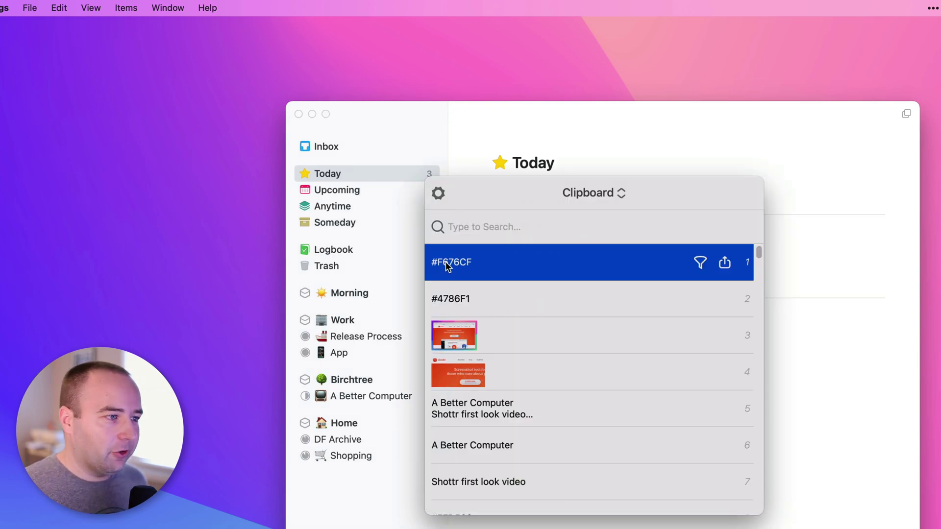
key("Escape")
left_click(674, 168)
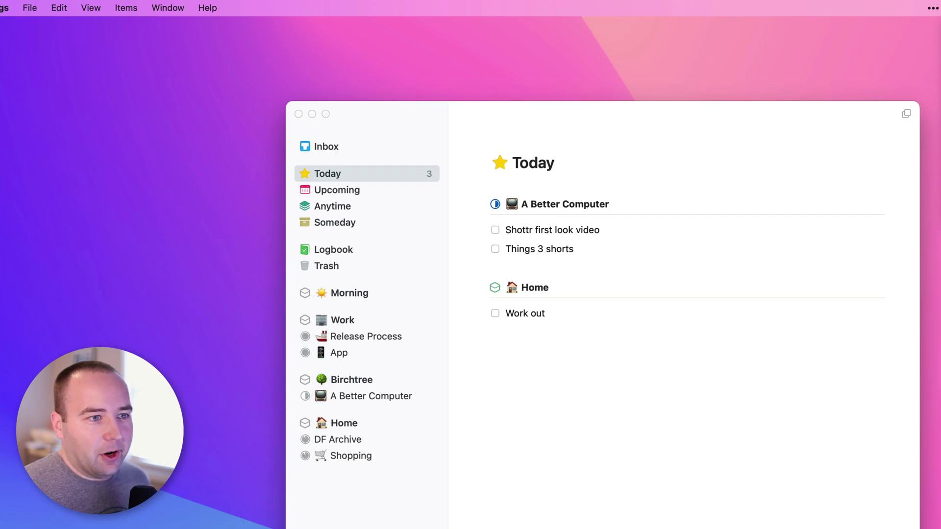
left_click(380, 120)
key("cmd+h")
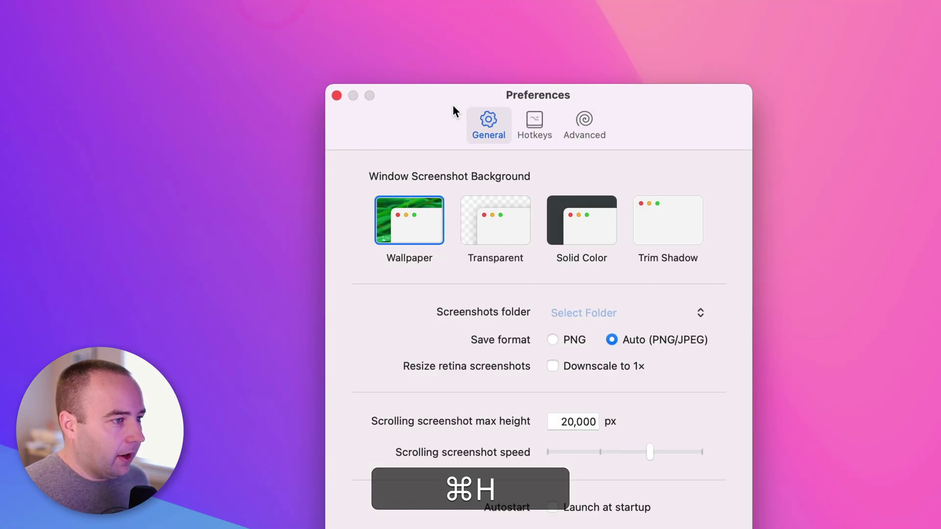
left_click(431, 108)
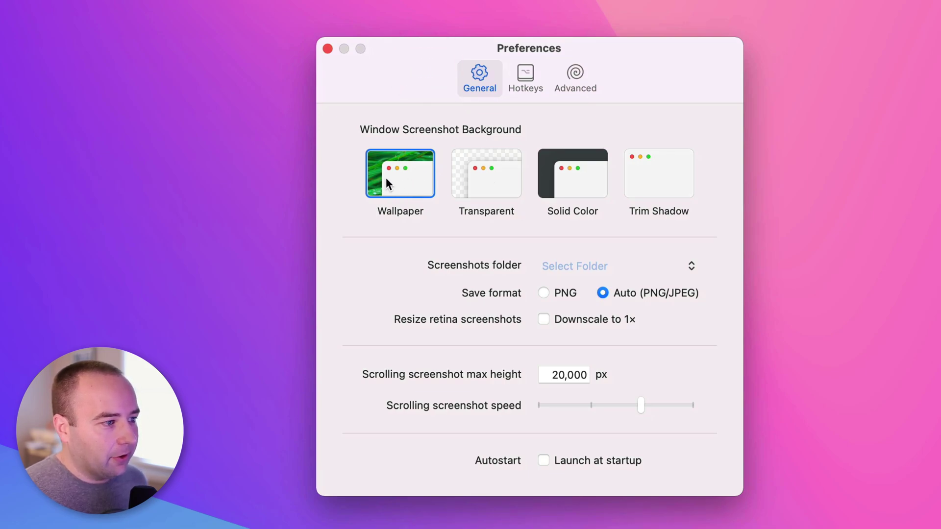
left_click(497, 178)
left_click(587, 175)
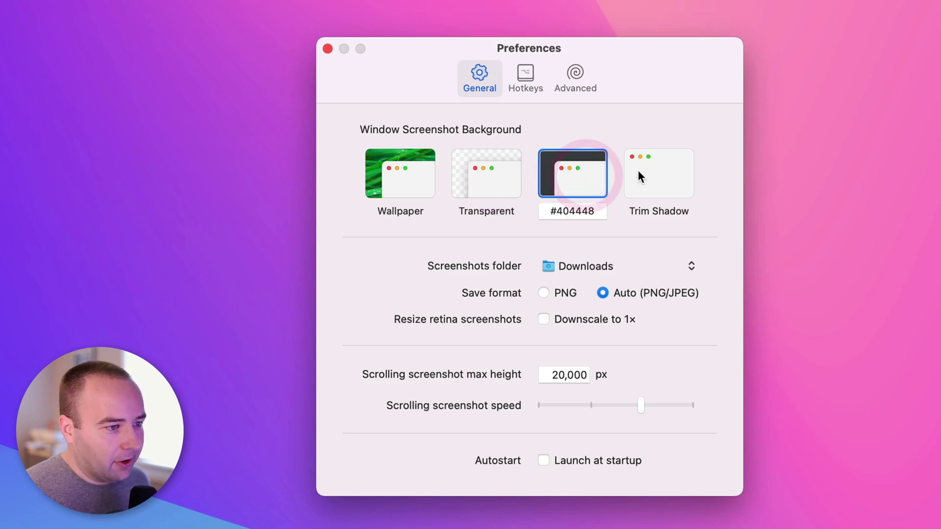
left_click(638, 174)
left_click(497, 176)
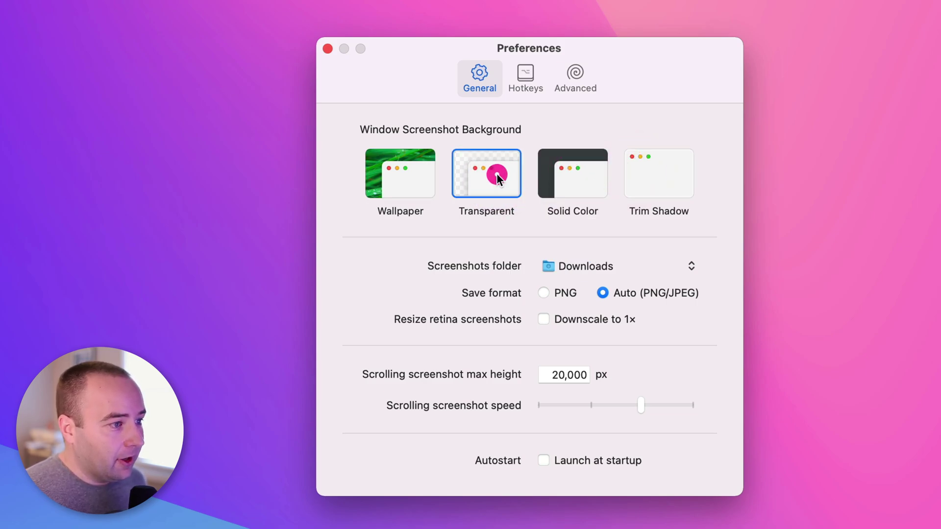
left_click(402, 174)
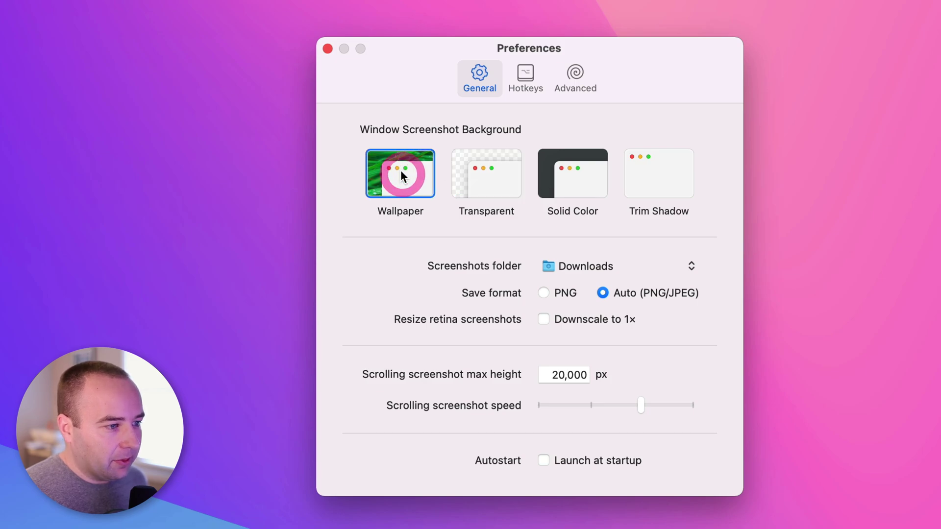
left_click(576, 190)
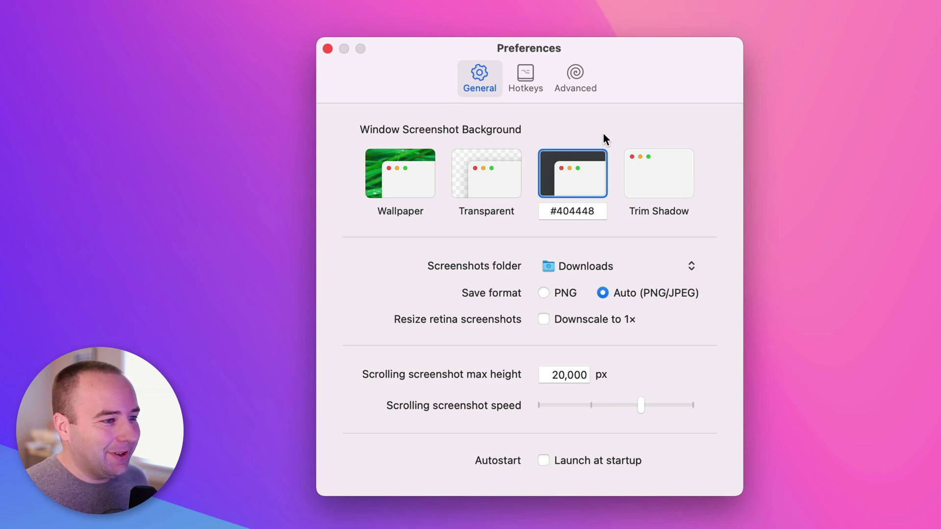
left_click(467, 174)
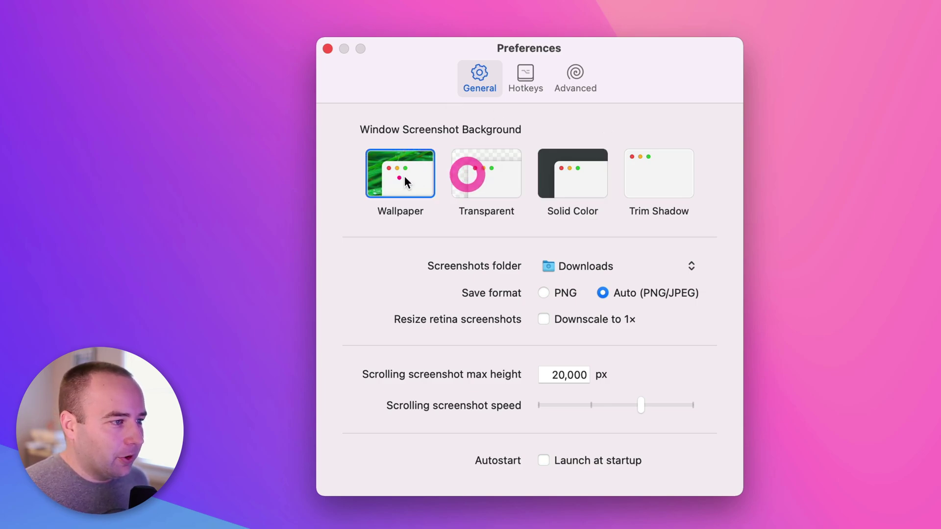
left_click(404, 176)
left_click(470, 176)
left_click(402, 176)
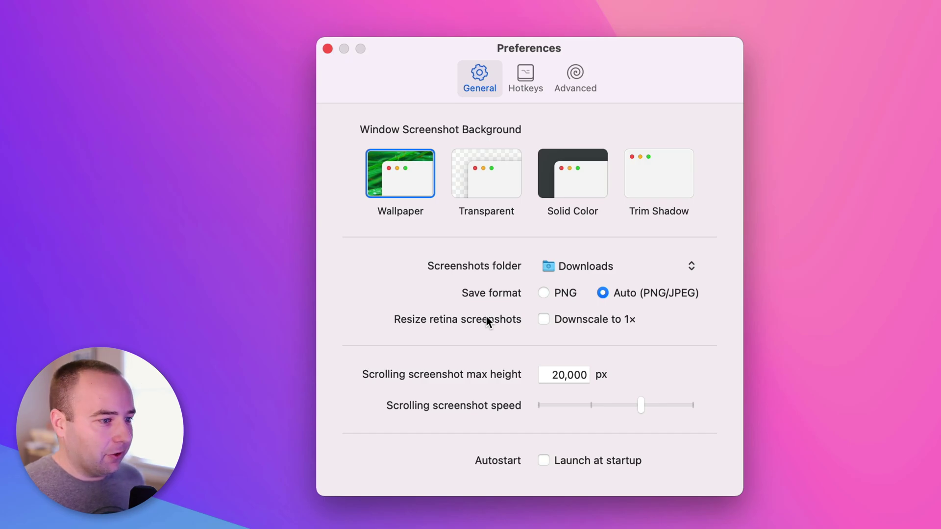
left_click(525, 78)
left_click(575, 78)
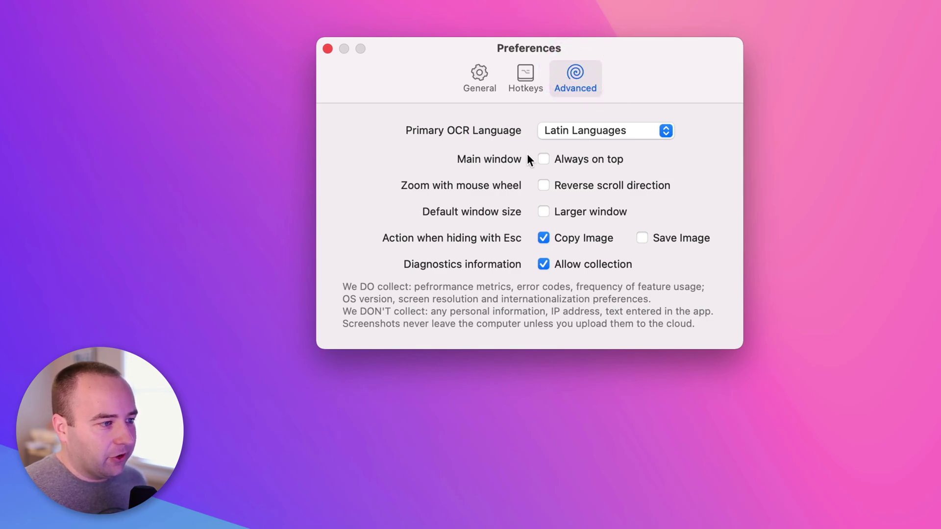
left_click(479, 76)
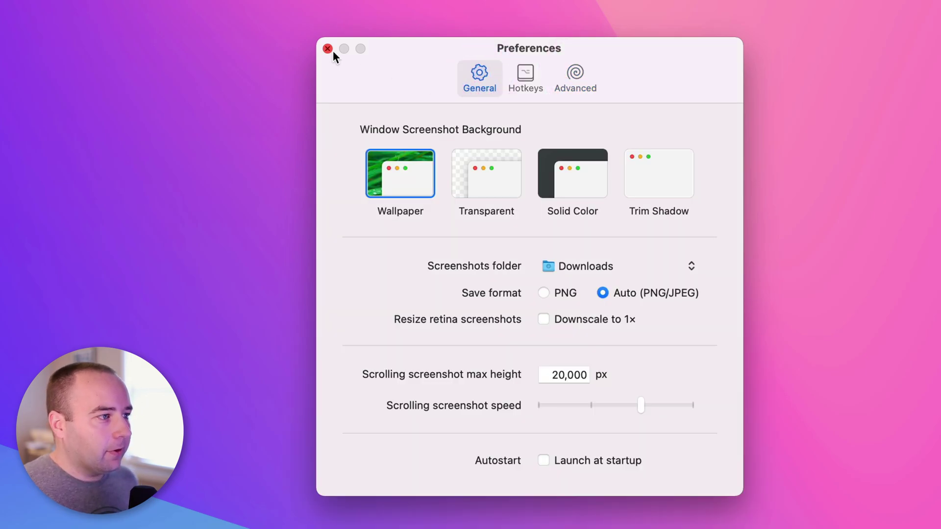